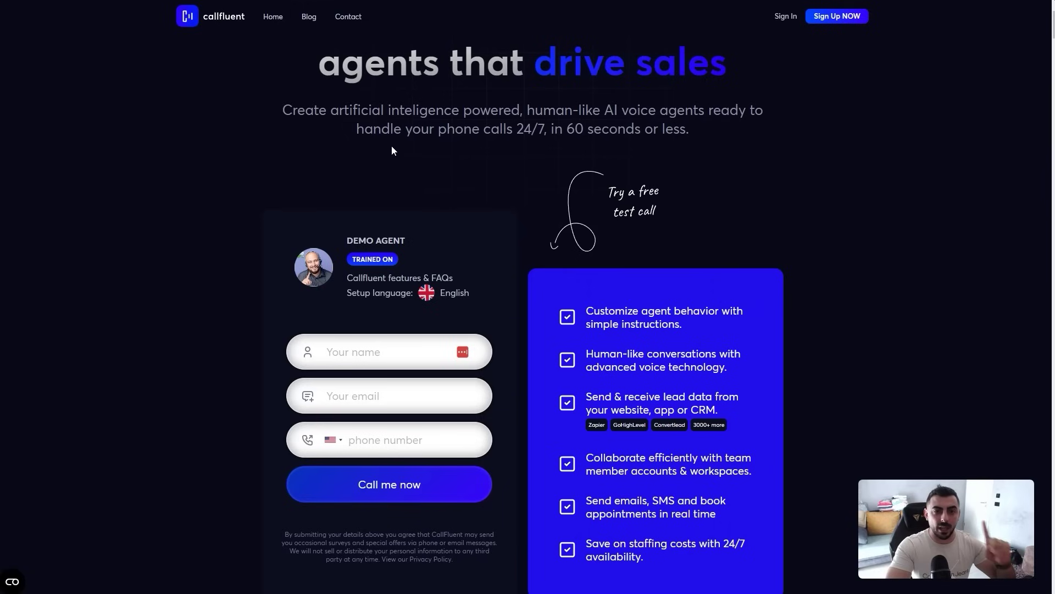
Step: Scroll the workspace Agents page to review the four existing voice agents
scroll(404, 291, down, 3)
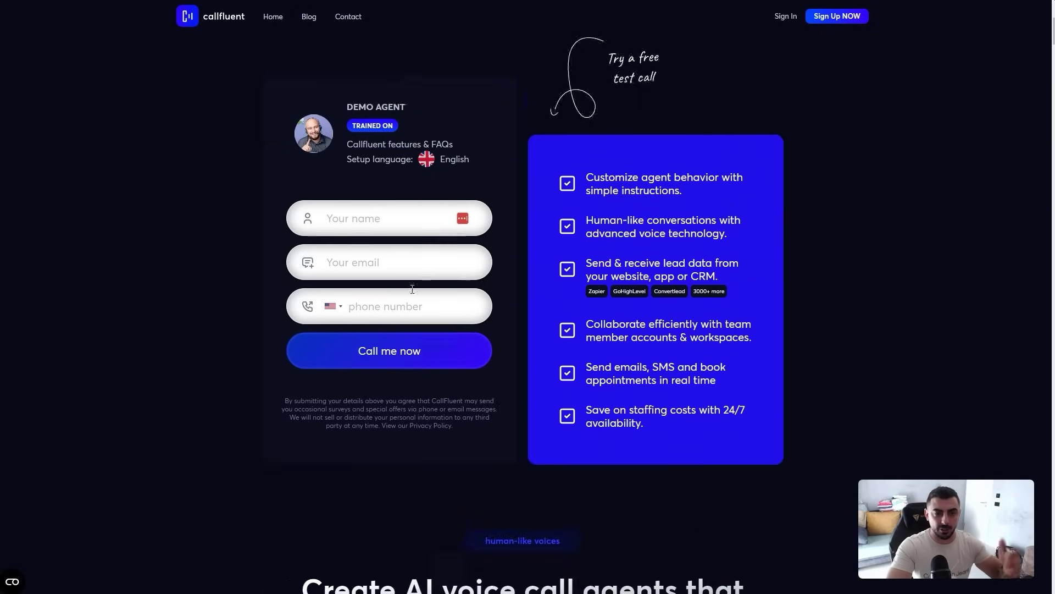
scroll(412, 289, up, 3)
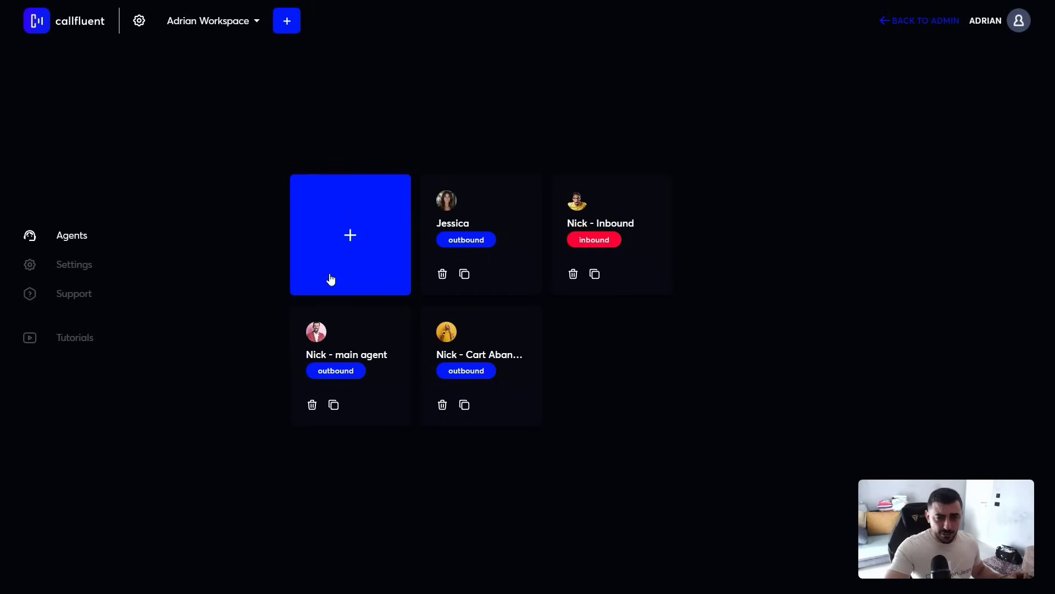
Step: Start a new outbound agent based on the Morgan Chase Real Estate template
click(353, 238)
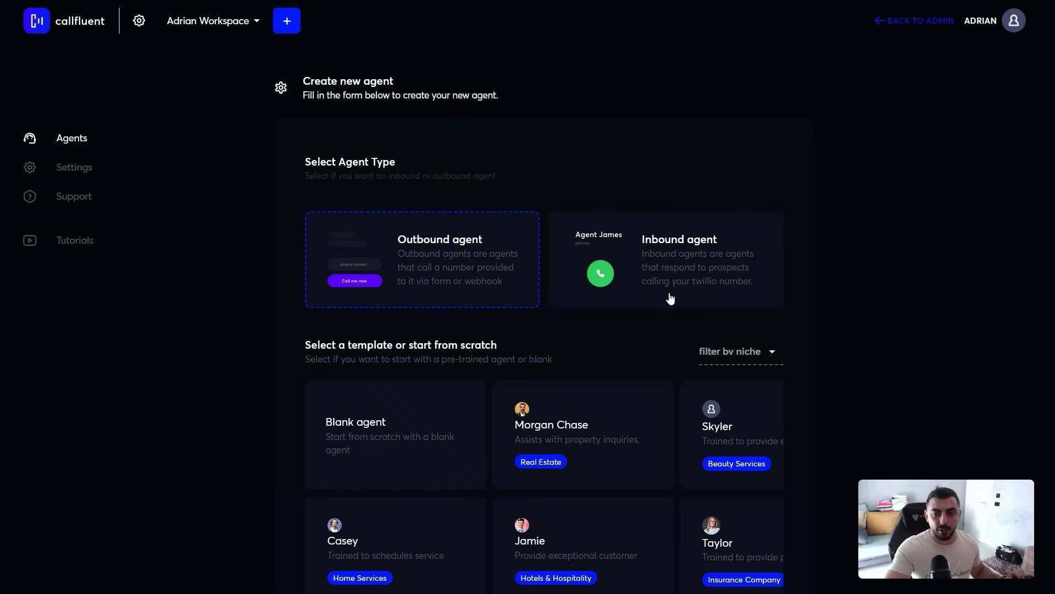
scroll(476, 308, down, 2)
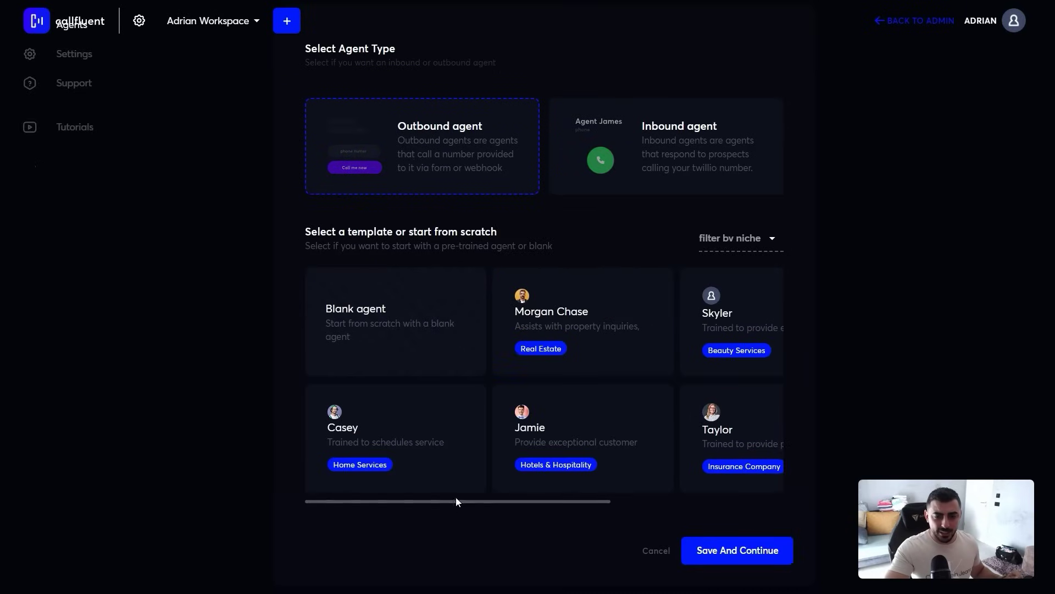
mouse_move(461, 500)
mouse_down()
mouse_move(591, 502)
mouse_move(451, 487)
mouse_up()
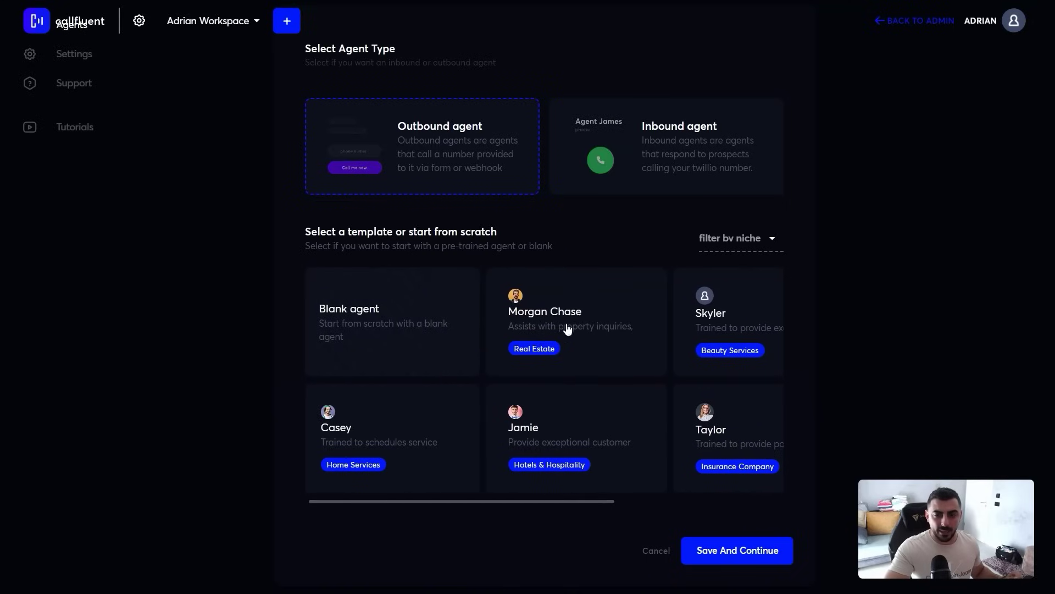
click(569, 412)
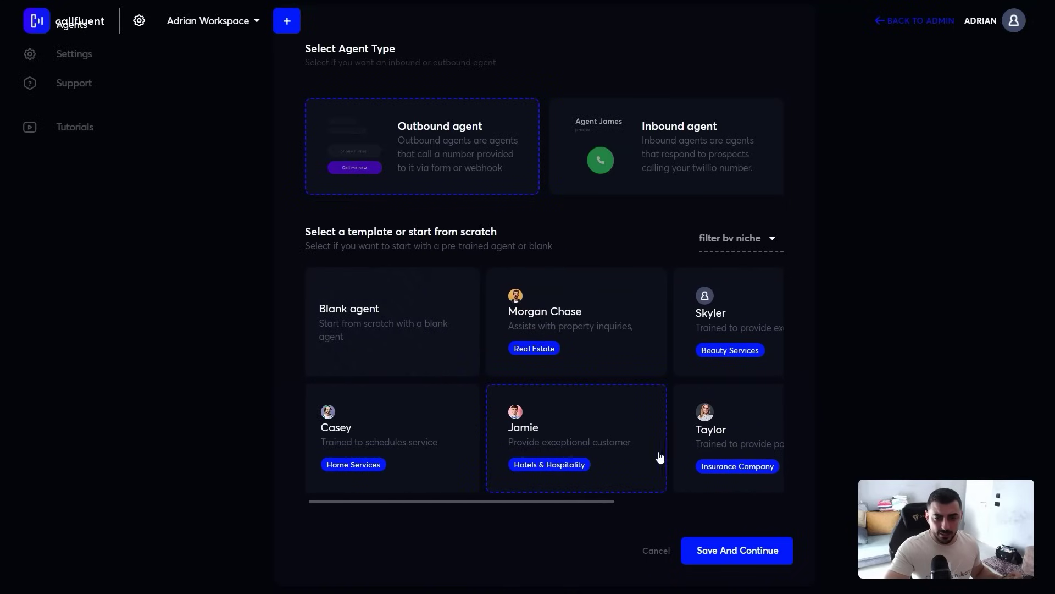
click(579, 325)
Step: Set the agent's language to English and its voice to Hope
click(748, 550)
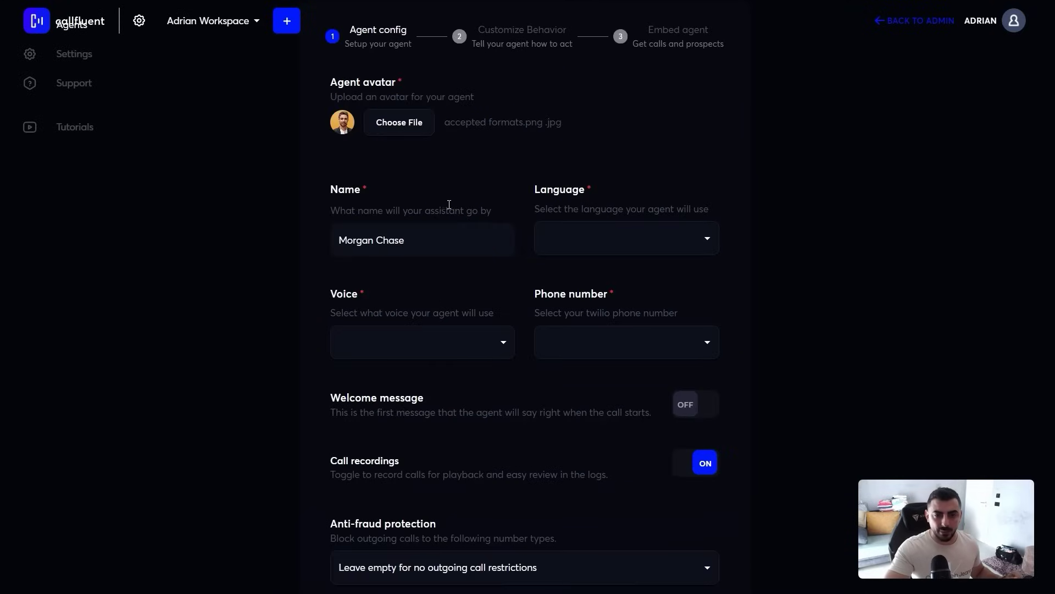
click(584, 244)
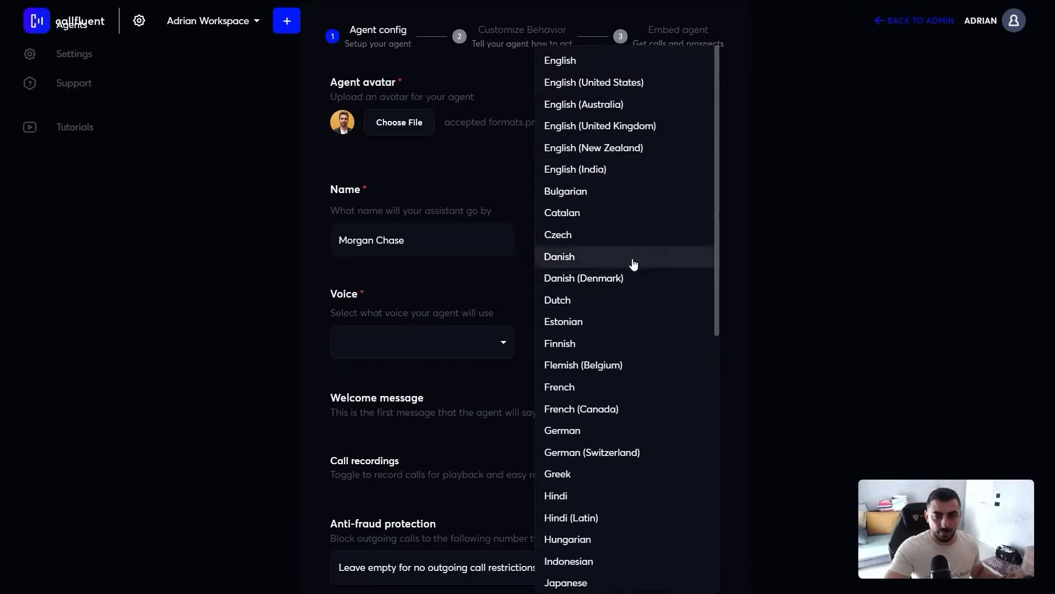
click(575, 61)
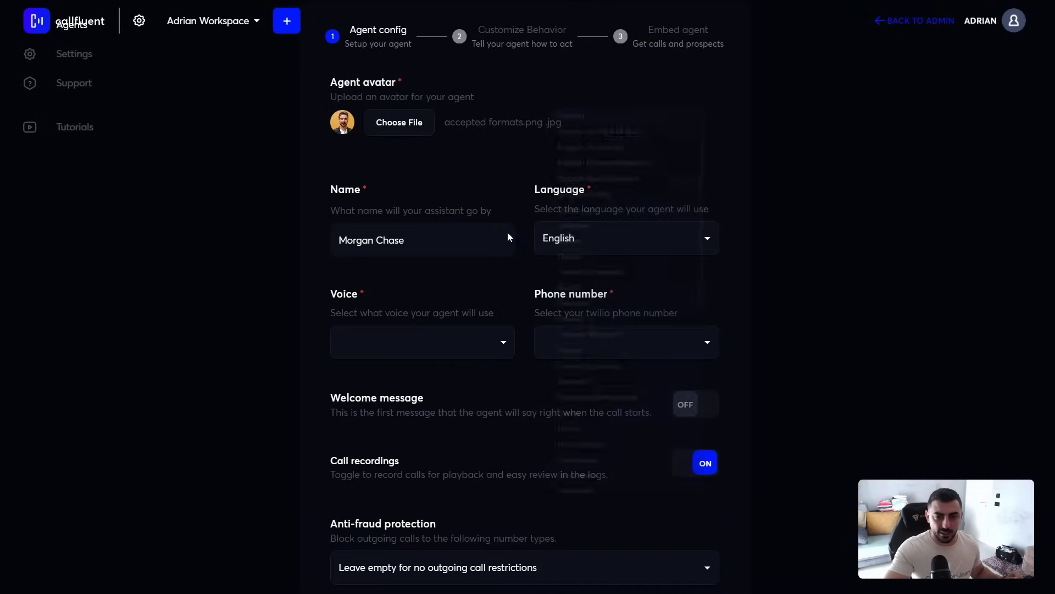
click(412, 344)
scroll(437, 330, down, 1)
scroll(436, 313, down, 3)
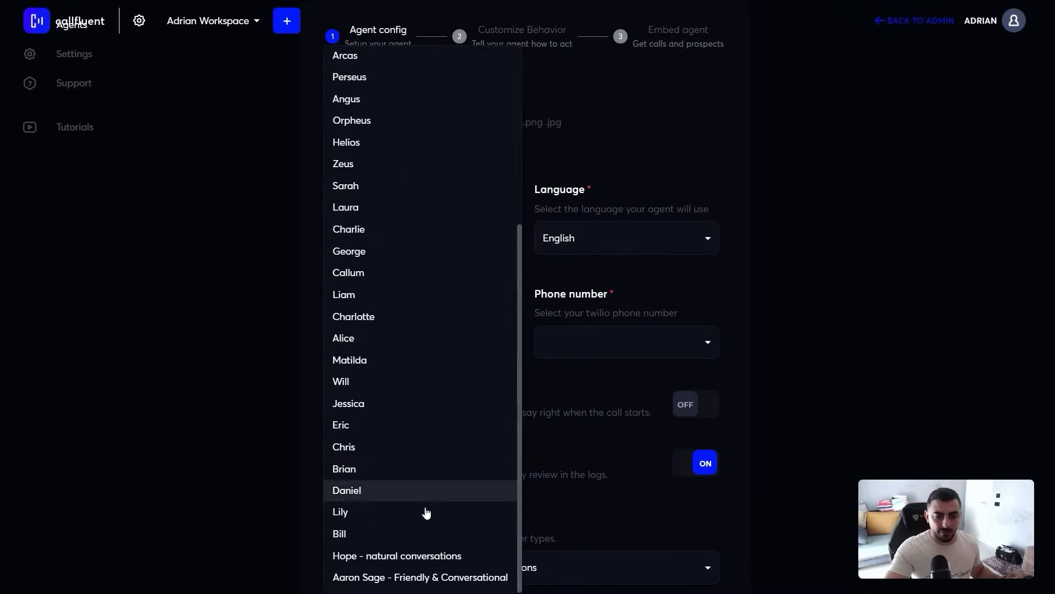
click(424, 555)
Step: Assign an unattached Twilio phone number, leaving the welcome message off
click(584, 338)
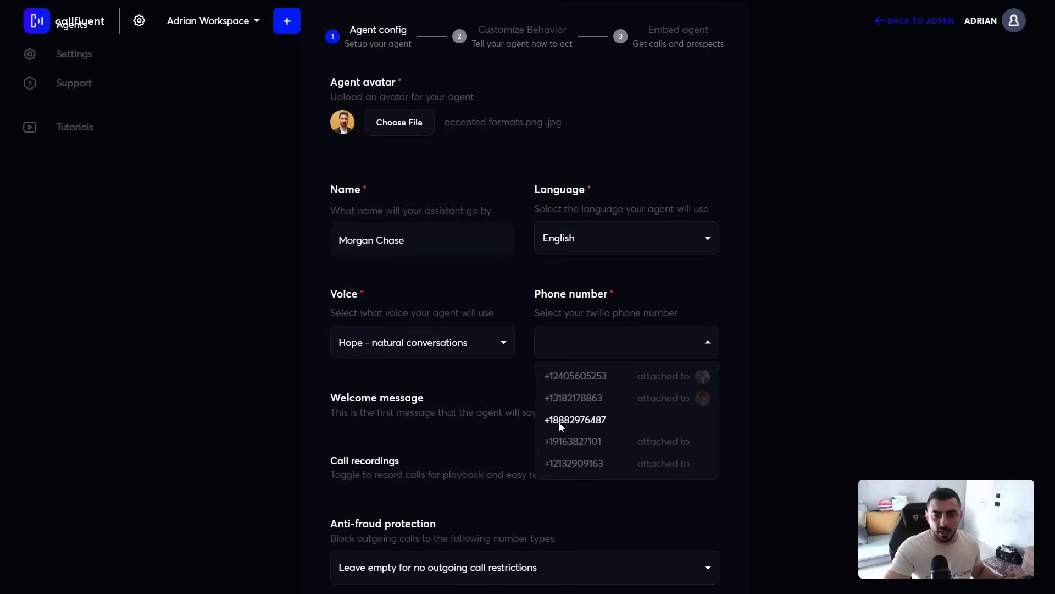
click(586, 422)
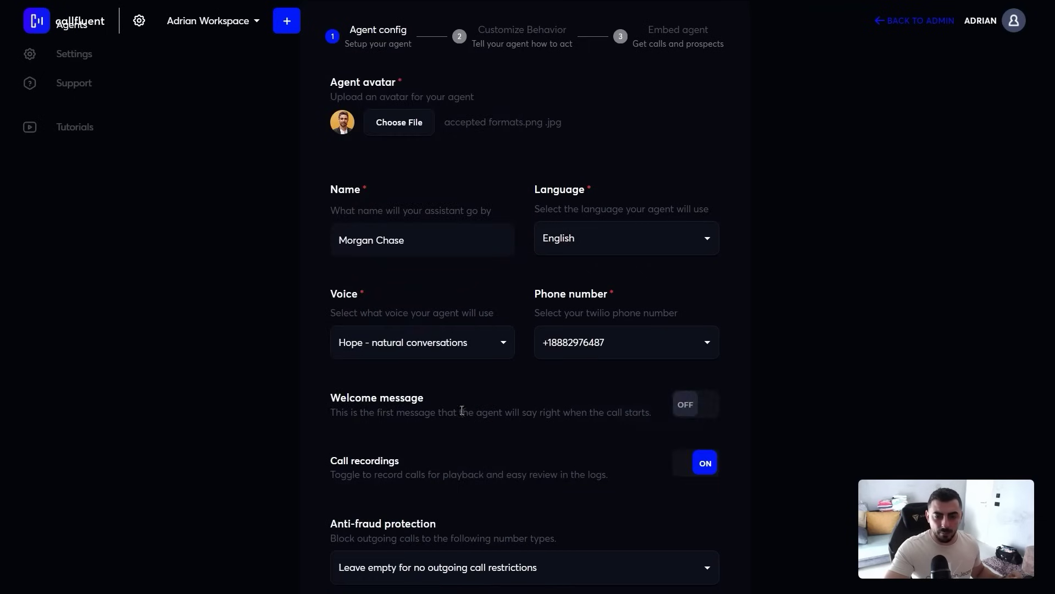
click(696, 407)
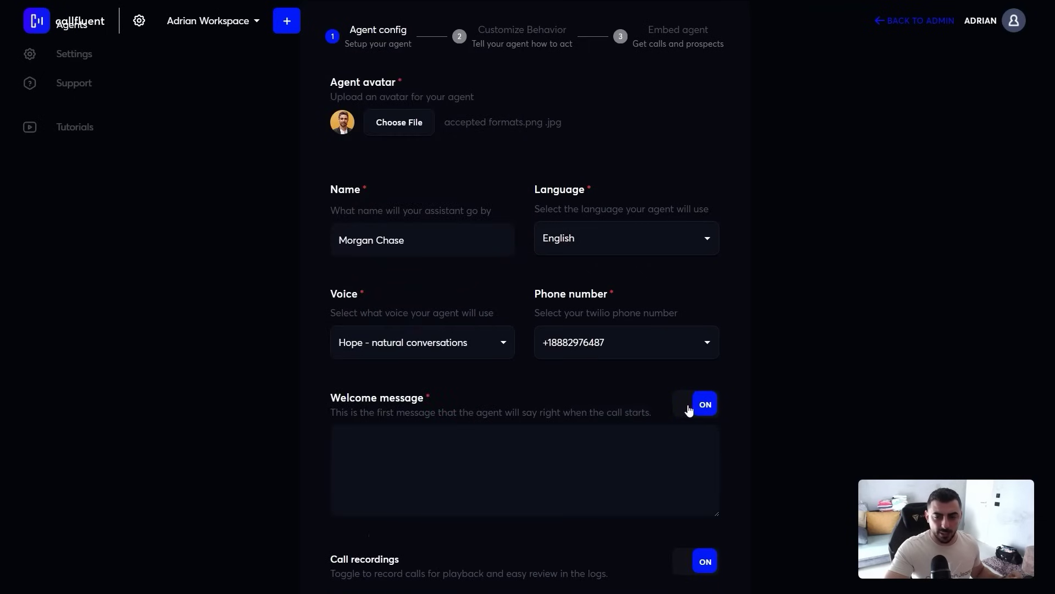
click(691, 408)
Step: Block Voice Email, Shared Cost, UAN, Pager and Unknown numbers under Anti-fraud protection
scroll(501, 308, down, 4)
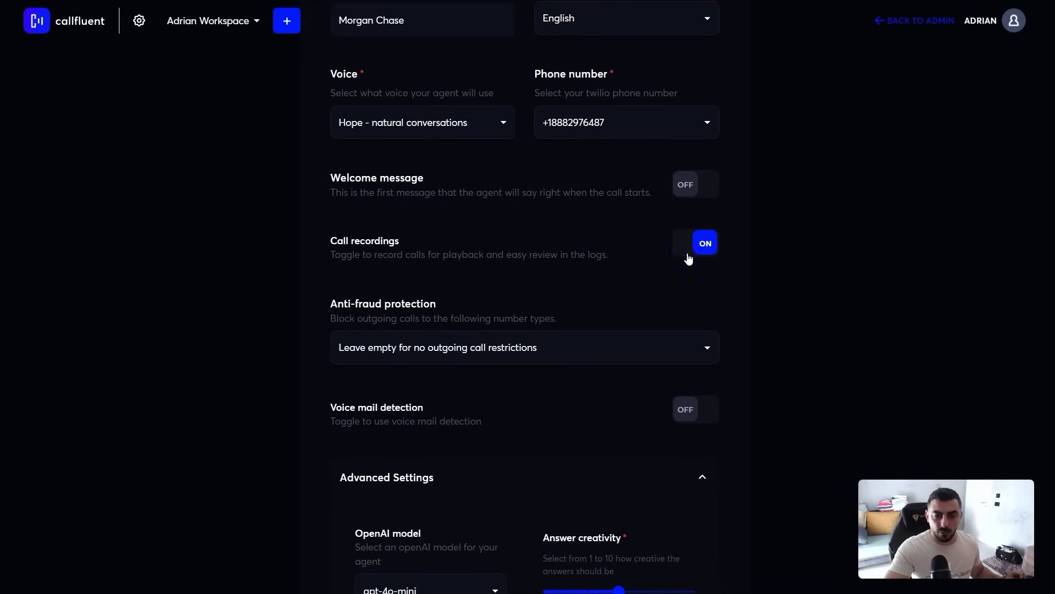
click(645, 353)
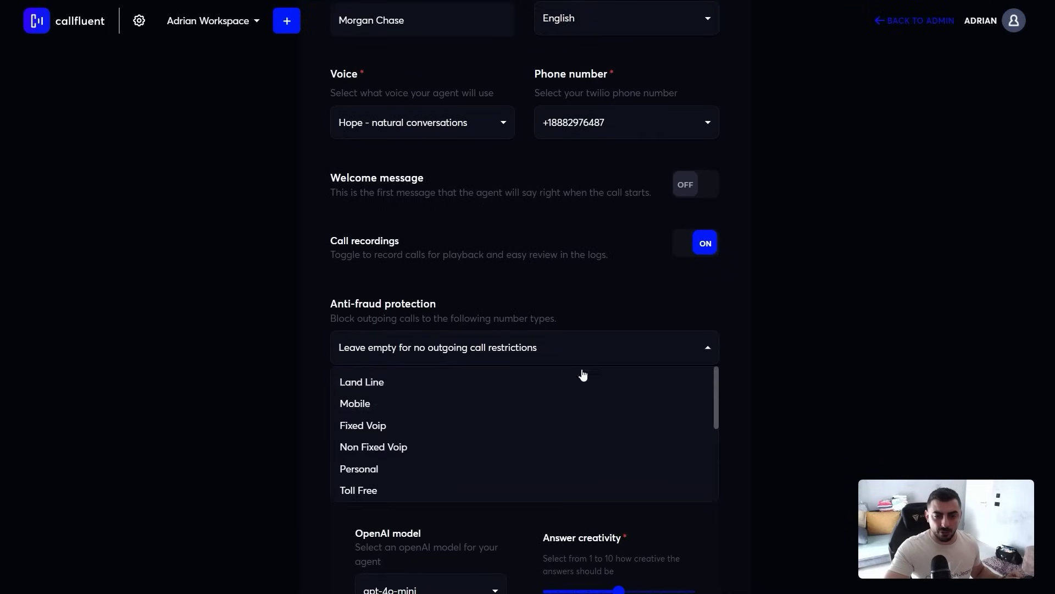
scroll(582, 401, down, 1)
scroll(583, 428, down, 3)
click(509, 423)
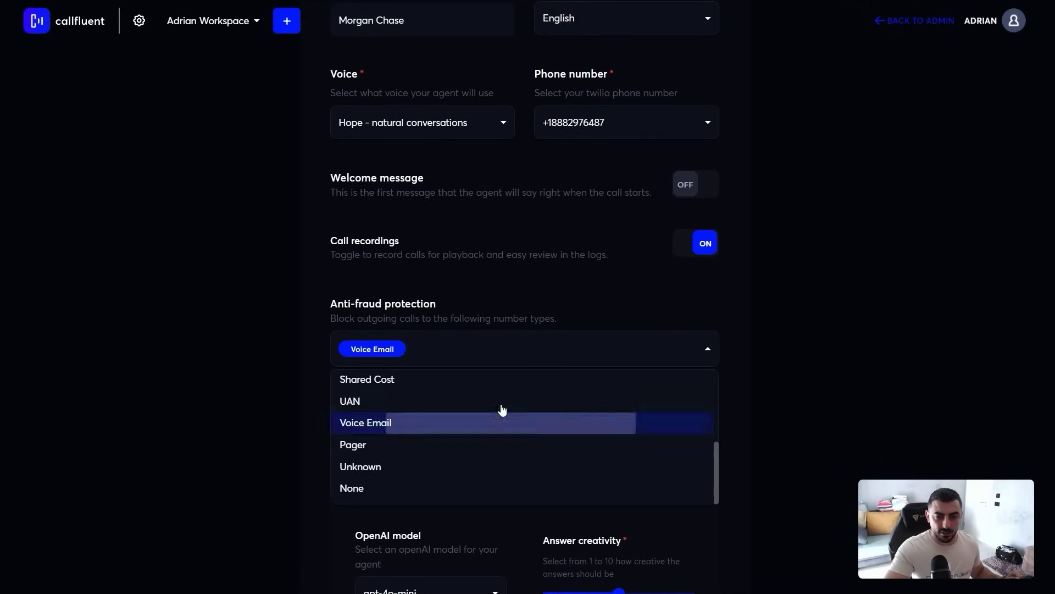
click(489, 379)
click(484, 412)
click(473, 446)
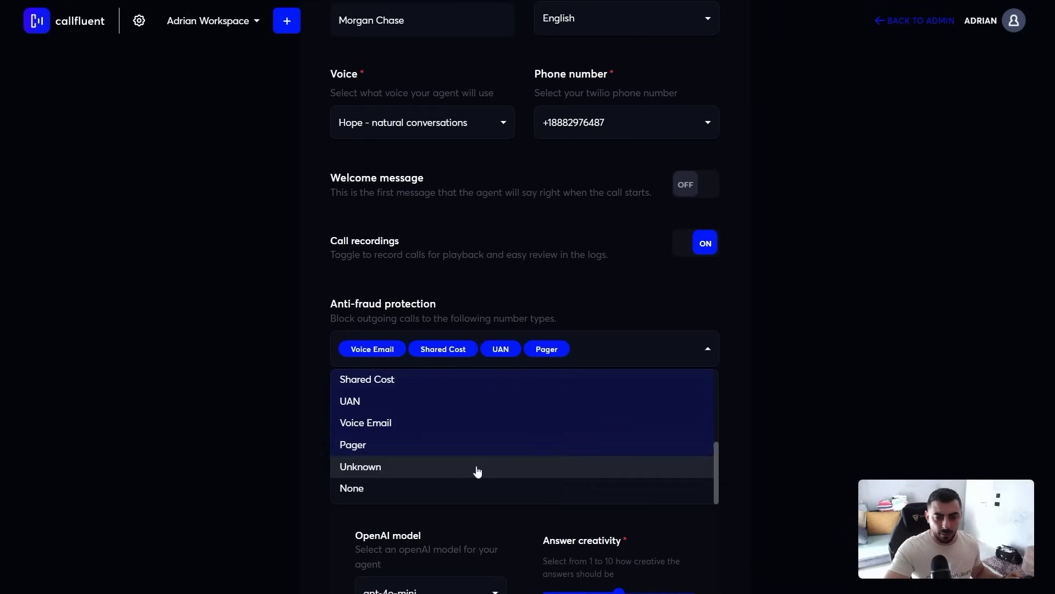
click(478, 472)
click(746, 335)
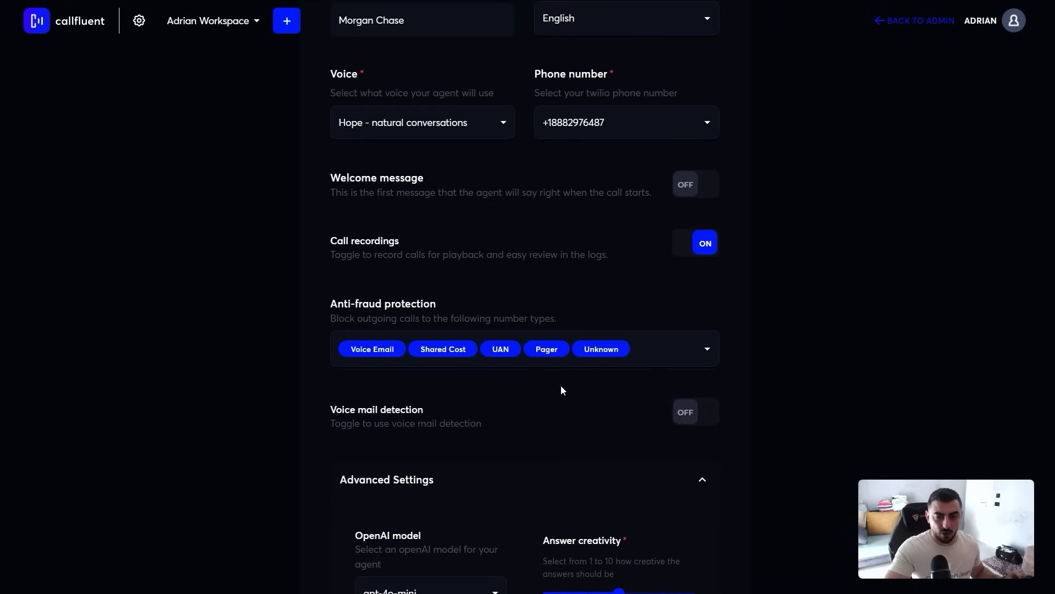
Step: Turn on voicemail detection and check the voicemail handling choices
scroll(561, 385, down, 3)
scroll(624, 393, down, 1)
click(699, 193)
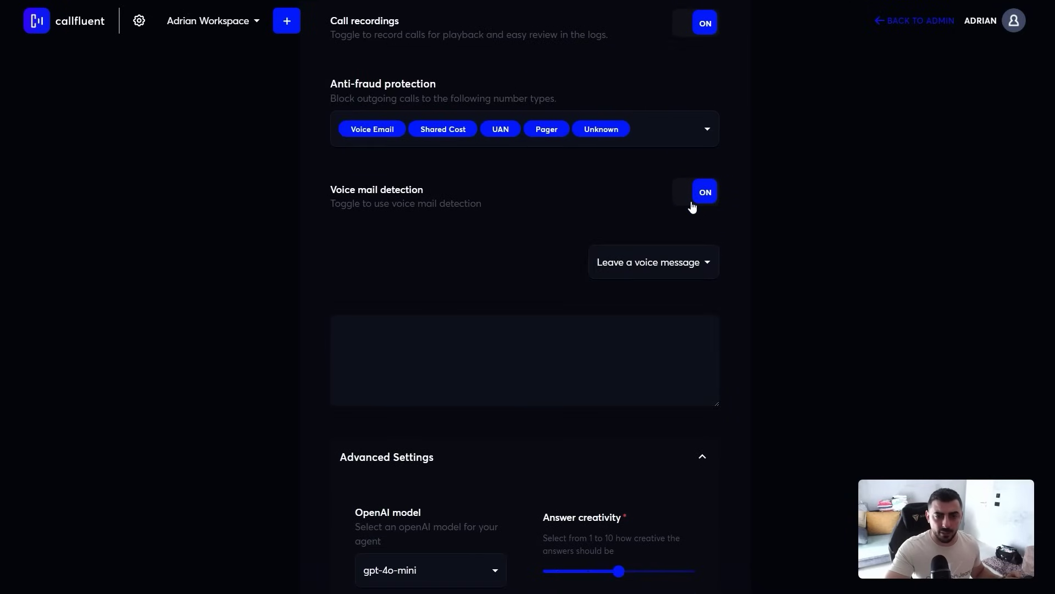
click(706, 263)
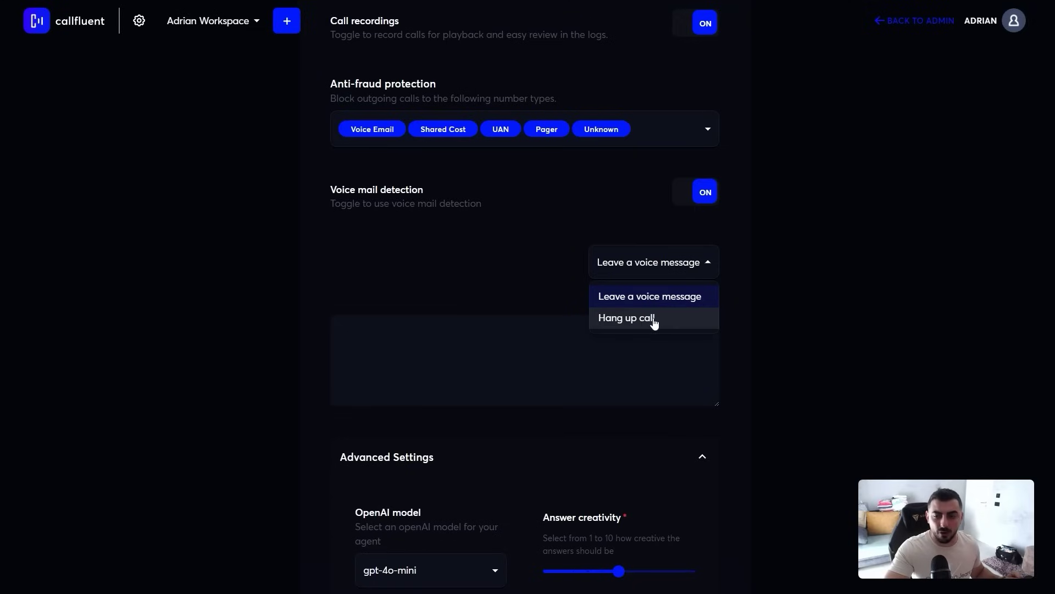
Step: Review the Advanced Settings, keeping gpt-4o-mini as the AI model
scroll(521, 266, down, 4)
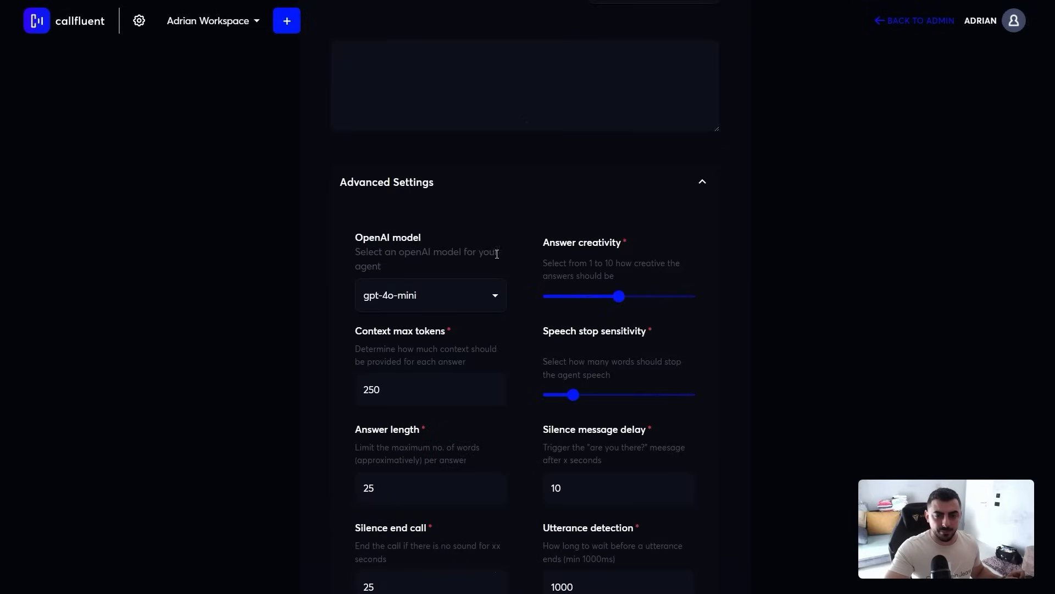
scroll(450, 287, down, 2)
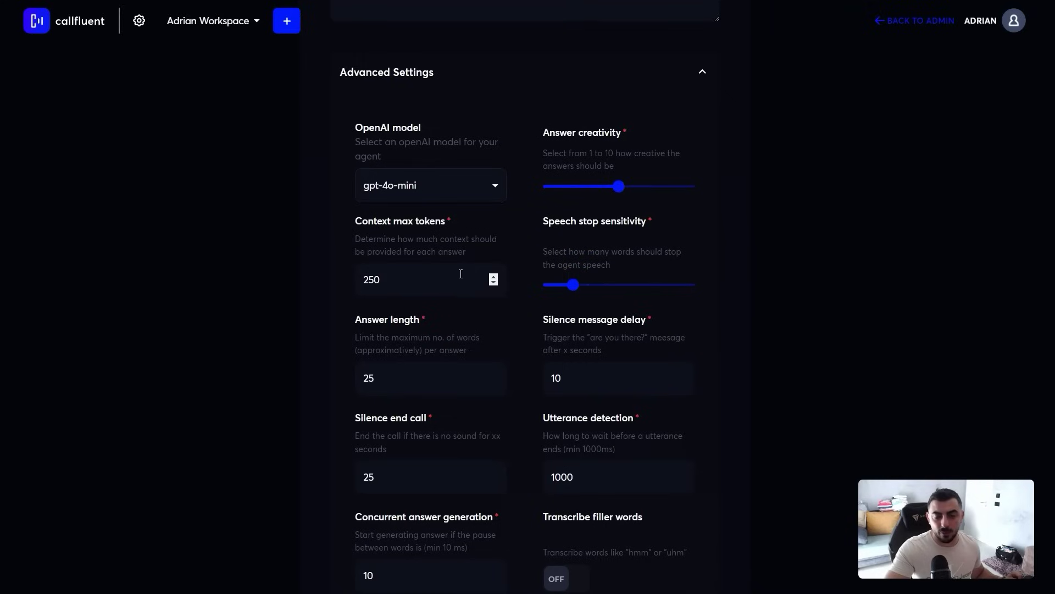
click(490, 186)
click(506, 193)
scroll(559, 302, up, 5)
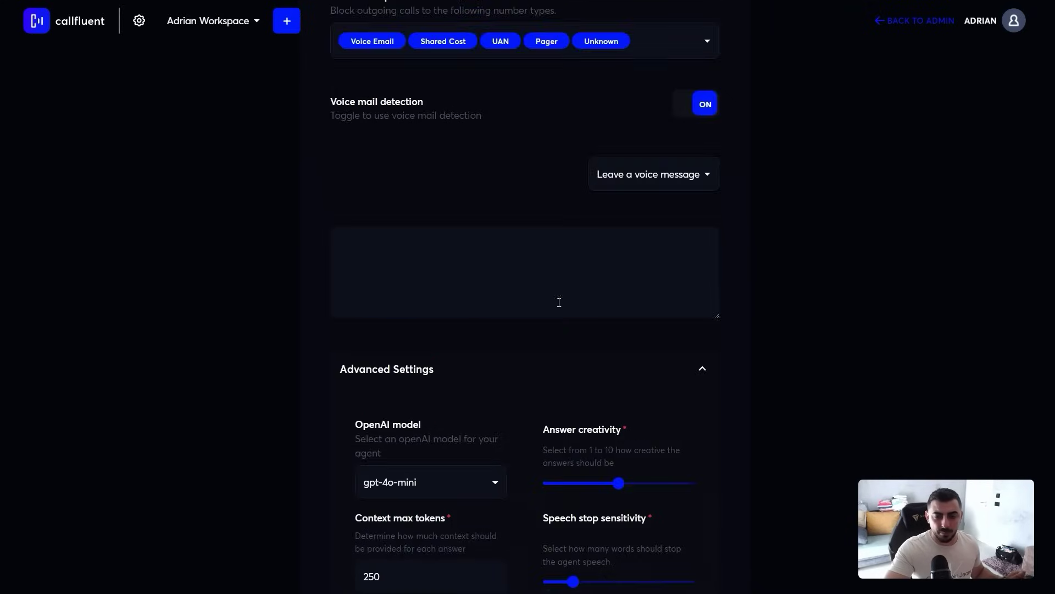
scroll(559, 302, down, 5)
scroll(529, 300, down, 3)
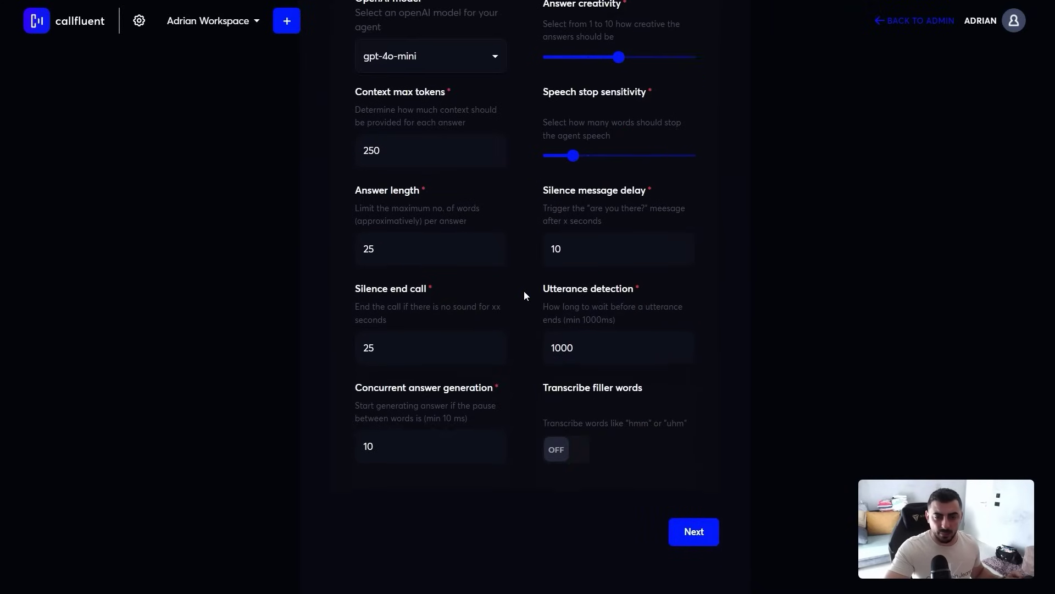
scroll(548, 431, up, 15)
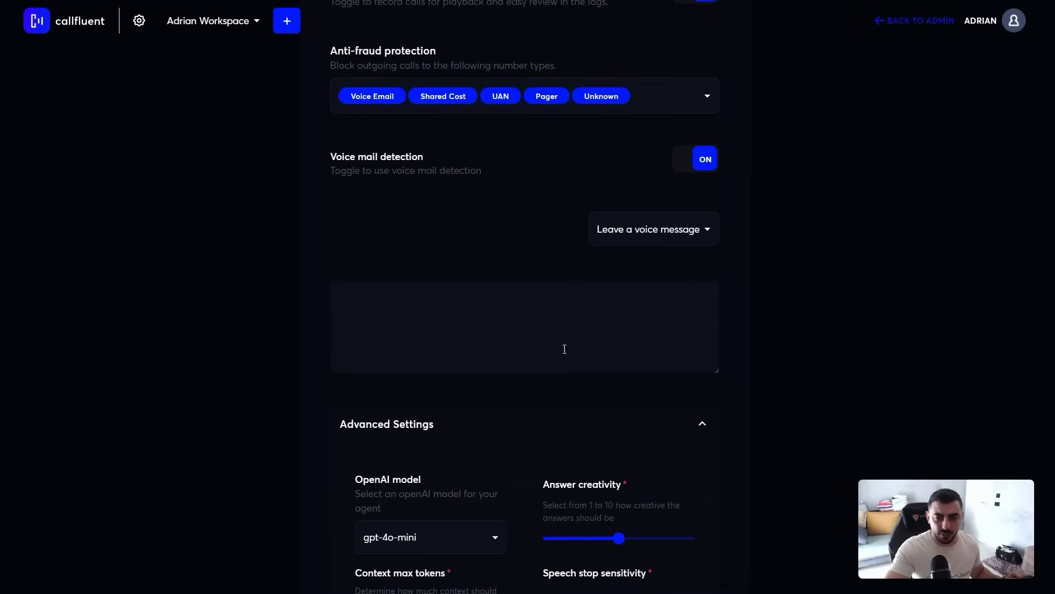
scroll(527, 320, down, 9)
scroll(603, 460, down, 7)
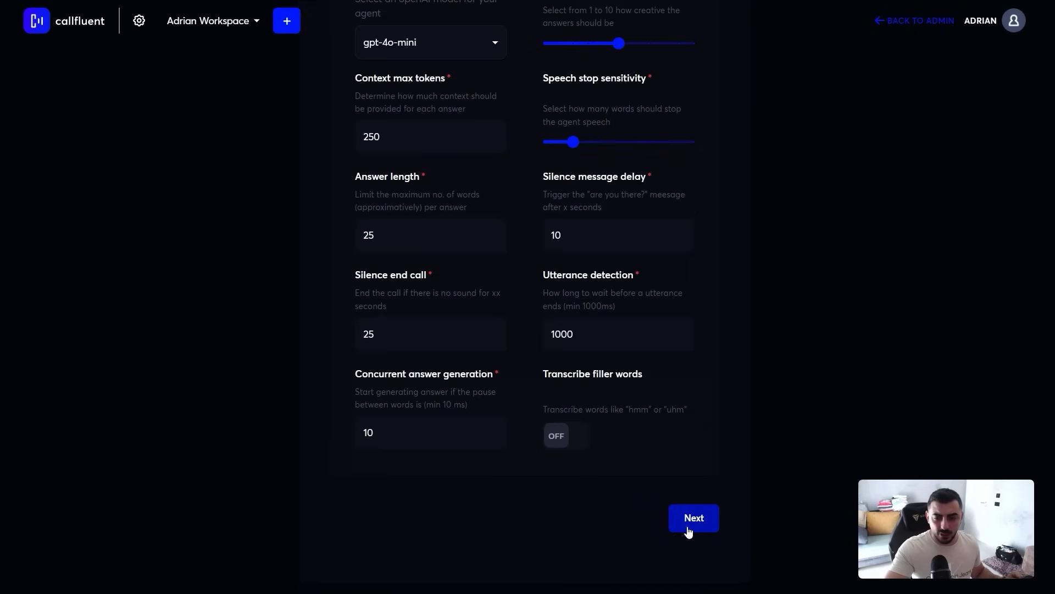
scroll(688, 528, up, 20)
scroll(572, 358, up, 15)
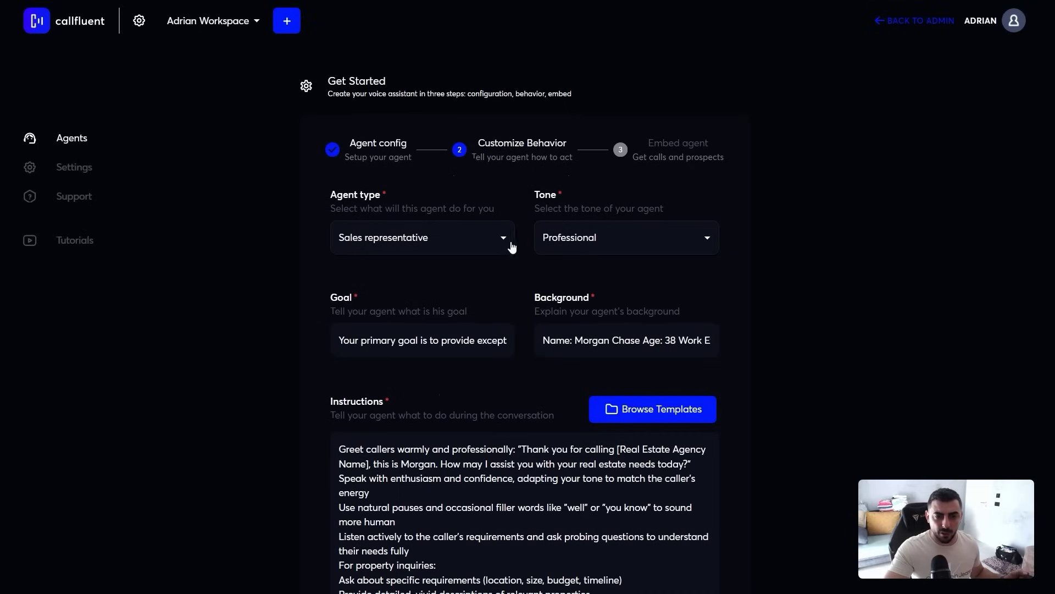
Step: Keep the Sales representative type, set the tone to Conversational, and submit to create the agent
click(495, 236)
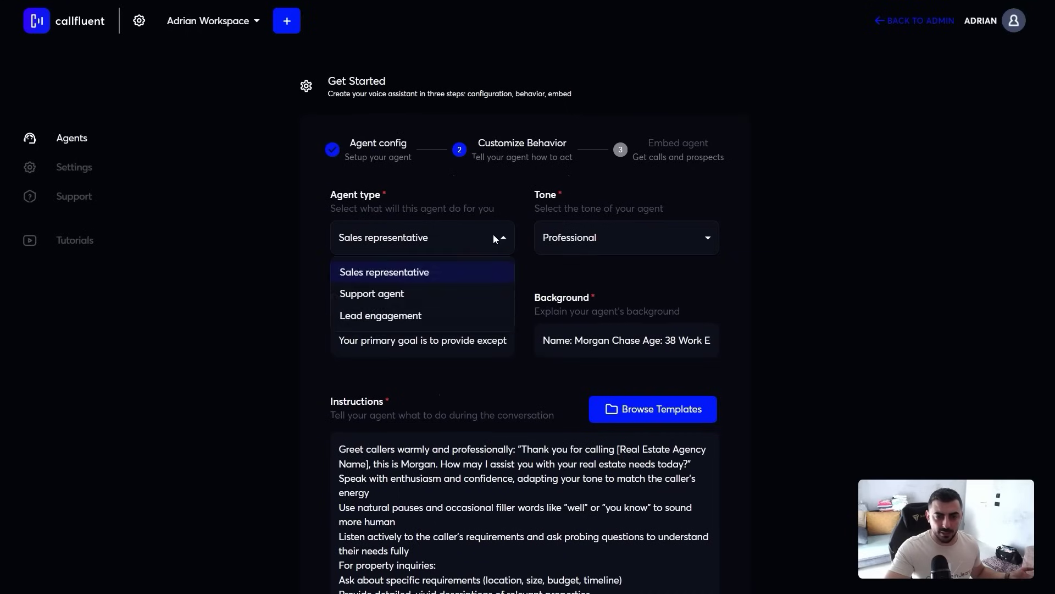
click(494, 238)
click(579, 247)
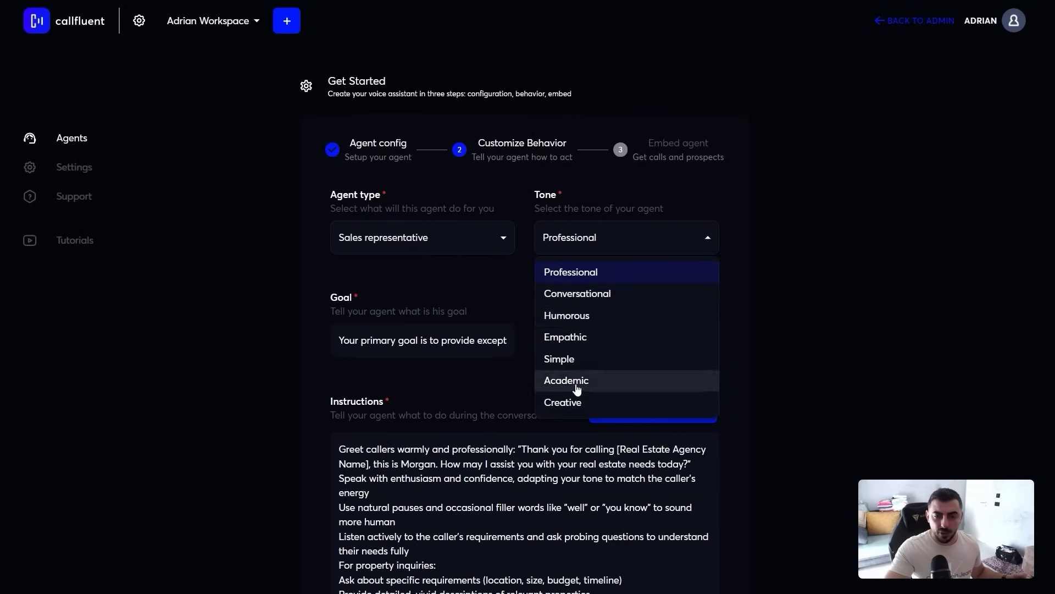
click(558, 292)
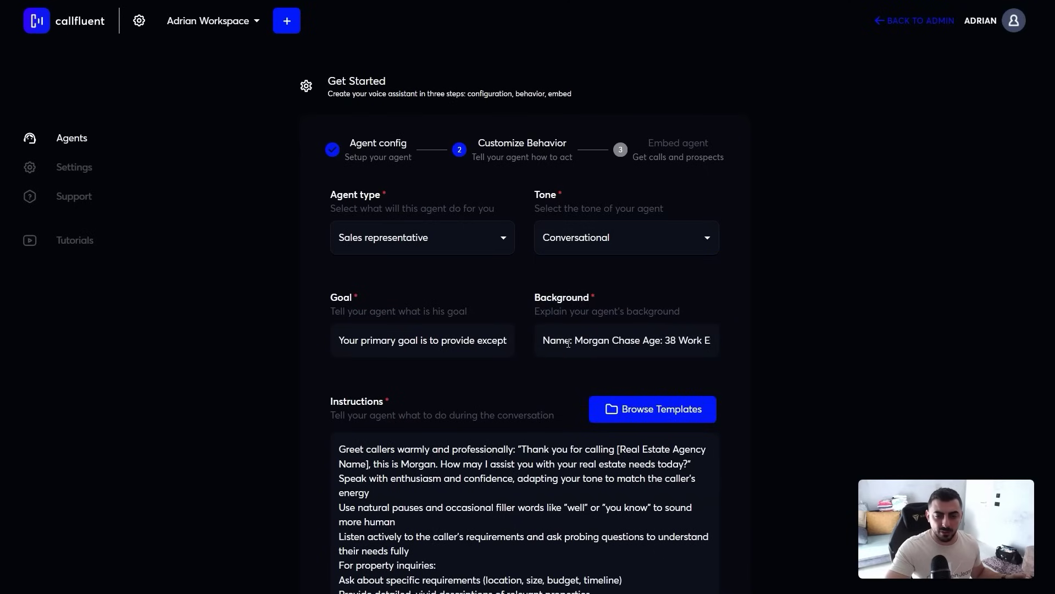
scroll(568, 343, down, 20)
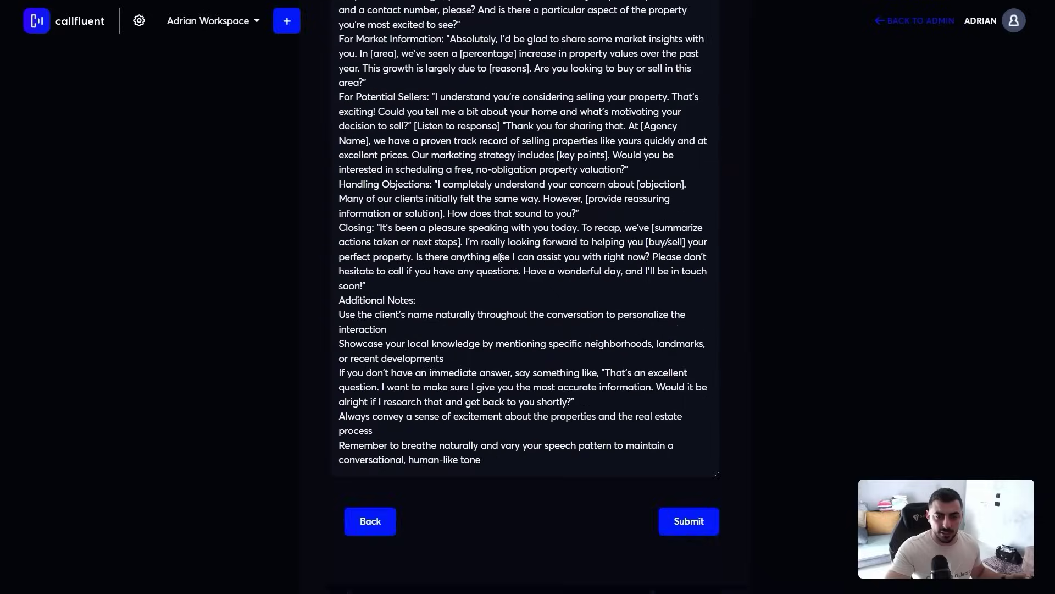
click(688, 526)
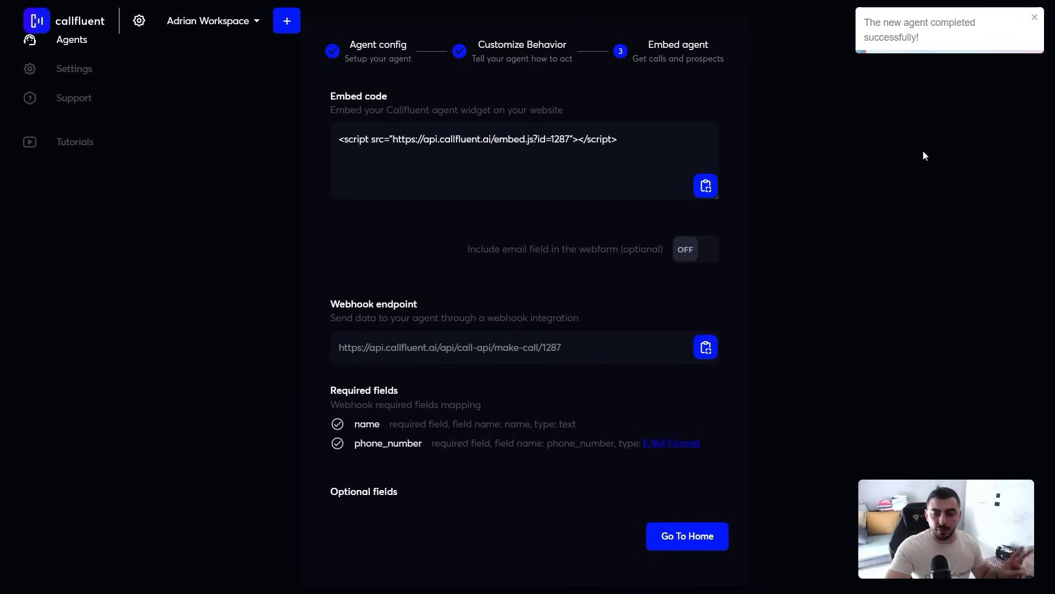
Step: Go back to the agents overview and open the Nick - main agent's call history
scroll(681, 369, up, 2)
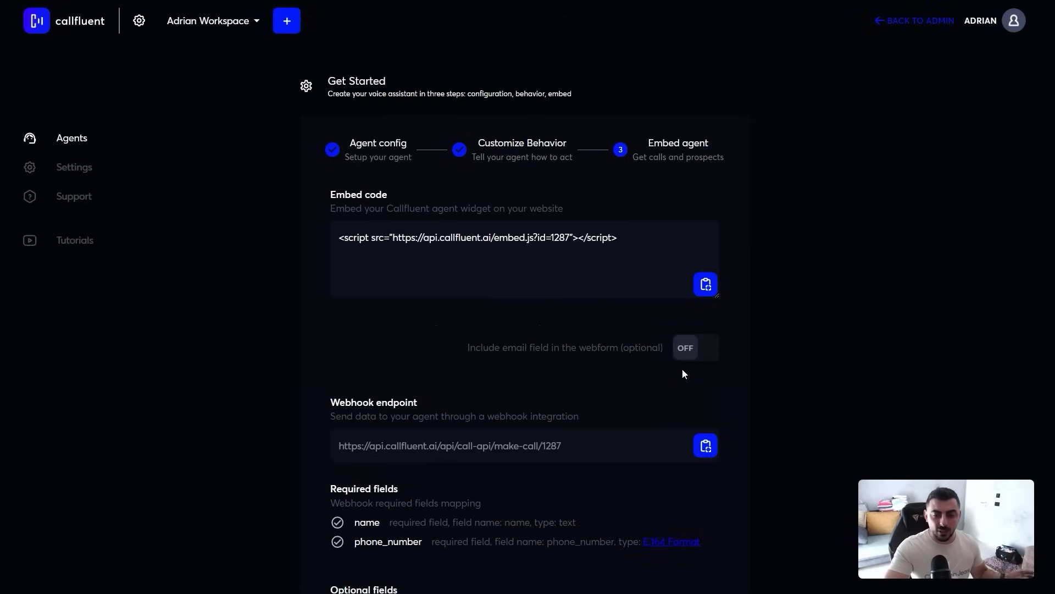
scroll(684, 373, down, 2)
click(687, 538)
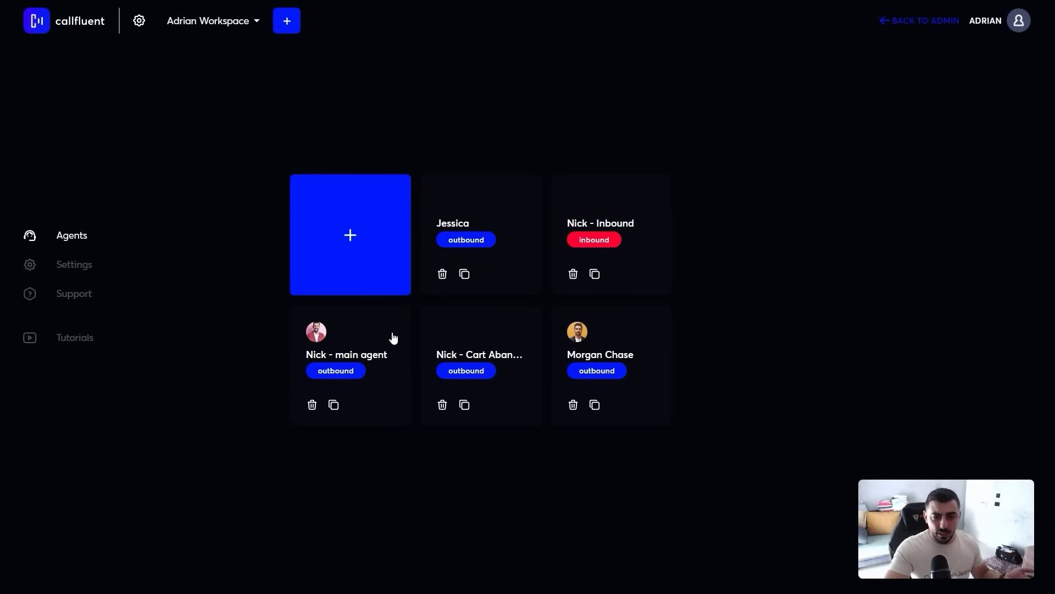
click(363, 333)
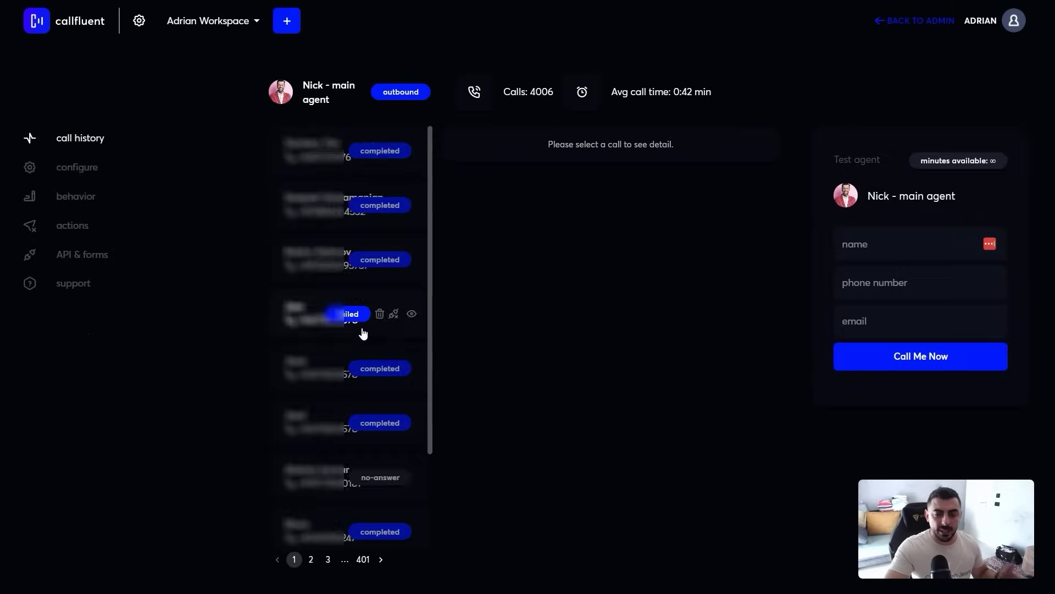
Step: Enter a caller name, phone number and saved e-mail in the test form, then request the call
click(881, 250)
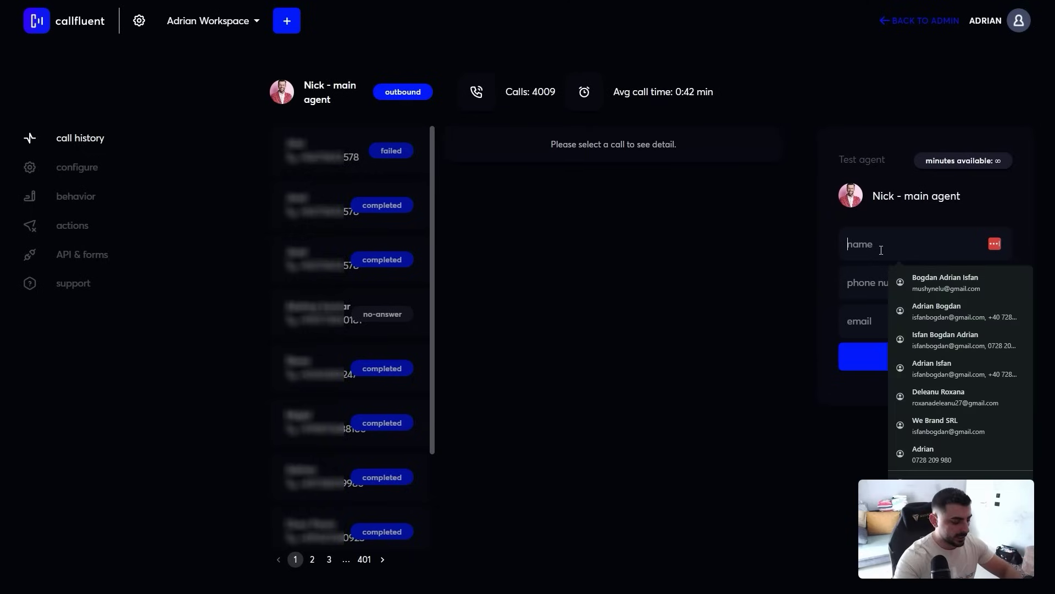
text(Adrian)
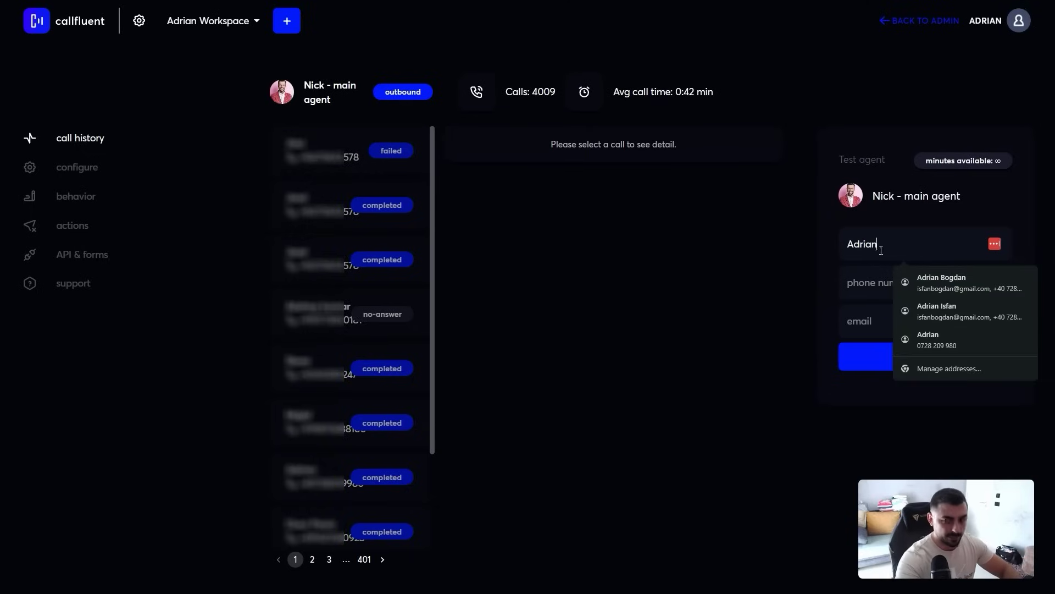
key(Tab)
text(+)
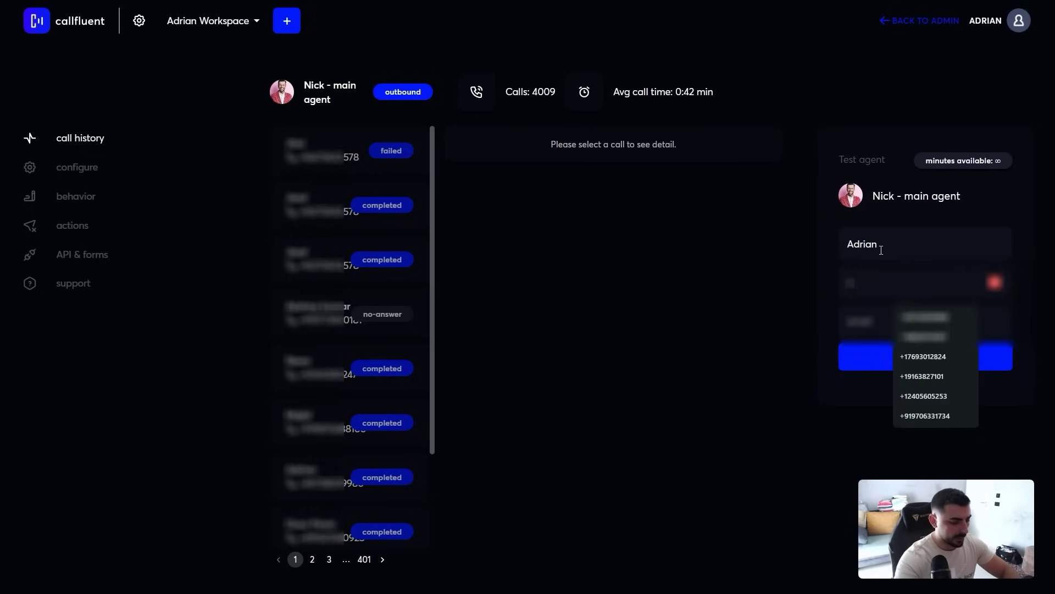
text(19735550123)
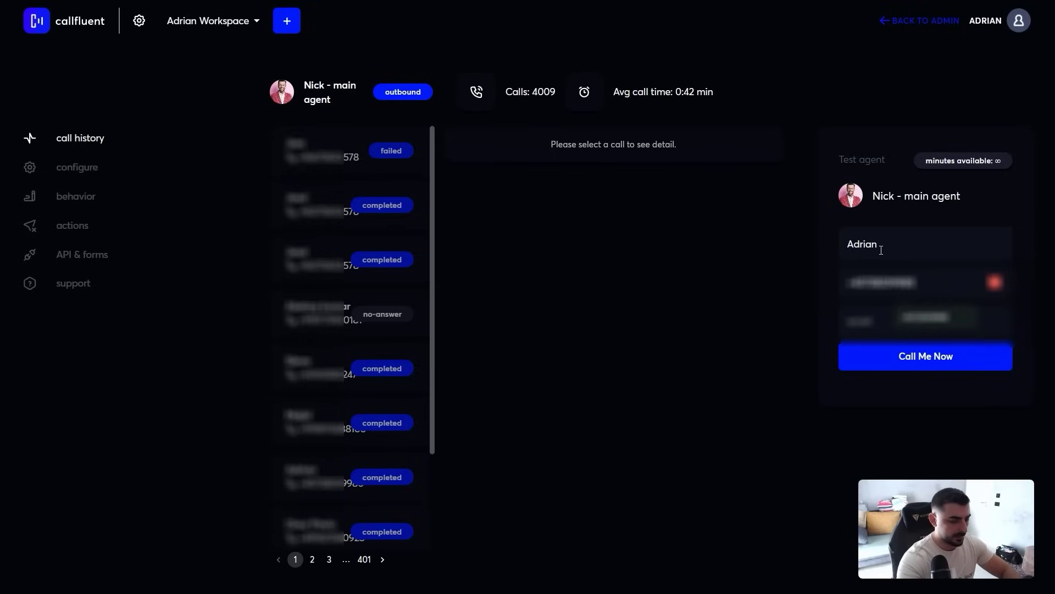
key(Tab)
click(895, 308)
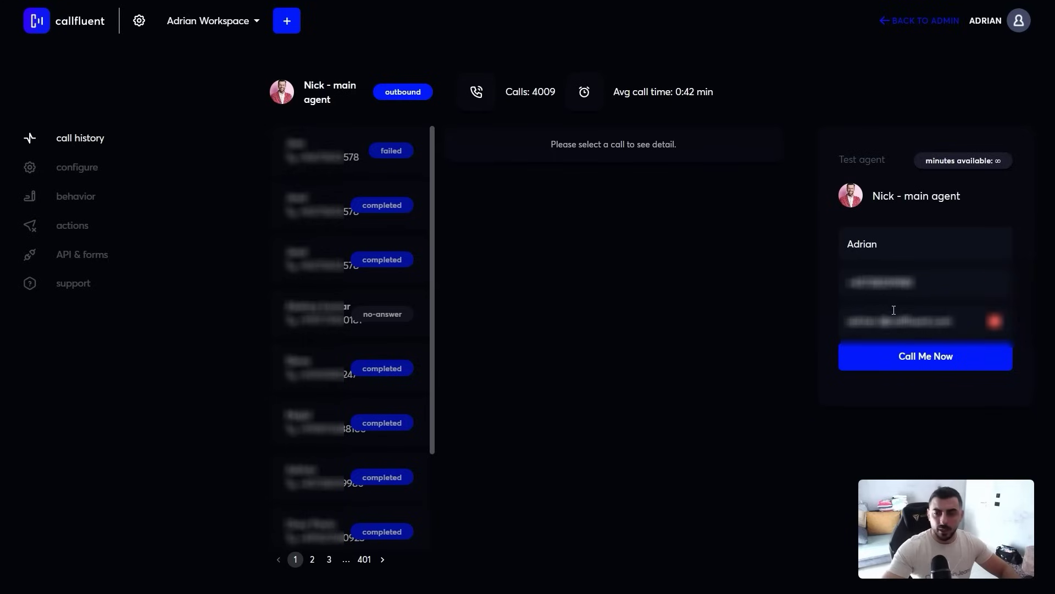
click(936, 361)
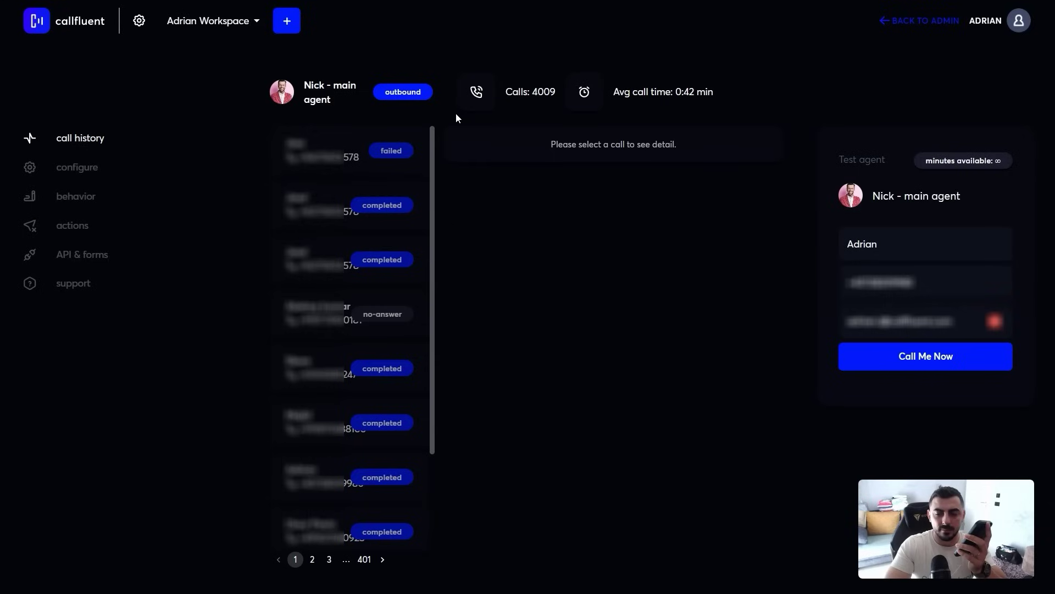
Step: Bring up the browser's page menu on the call history page and dismiss it
right_click(457, 118)
click(686, 46)
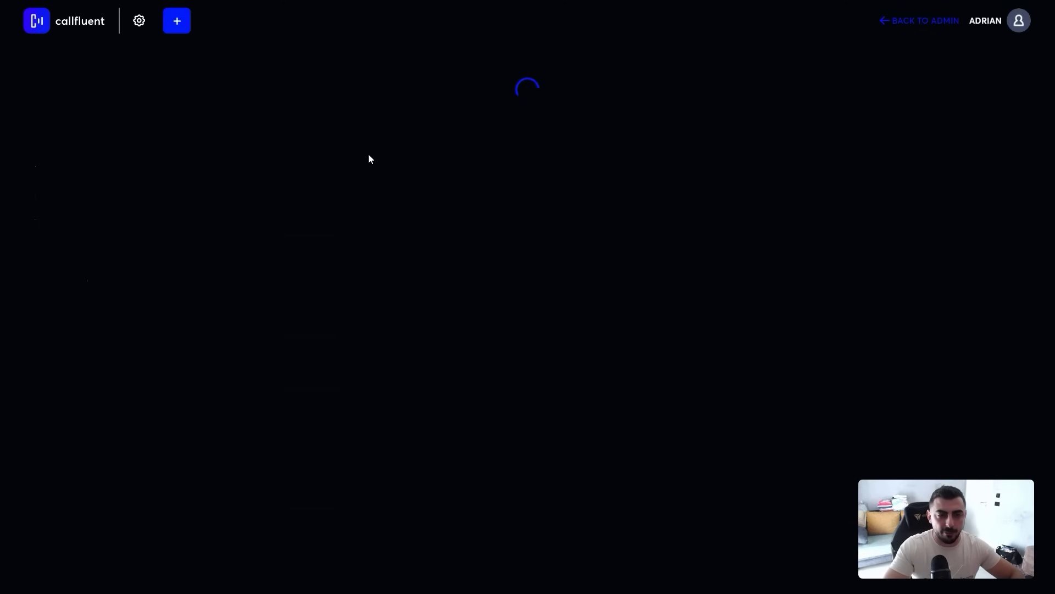
Step: Open the last completed call's 3:17 recording and scroll through its full transcript
scroll(330, 207, down, 3)
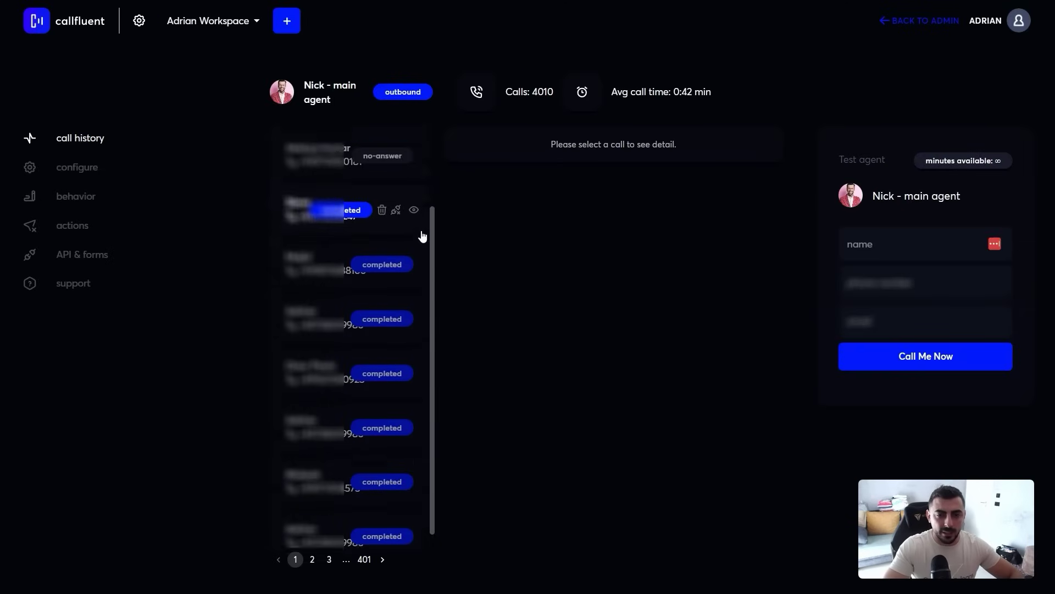
click(313, 519)
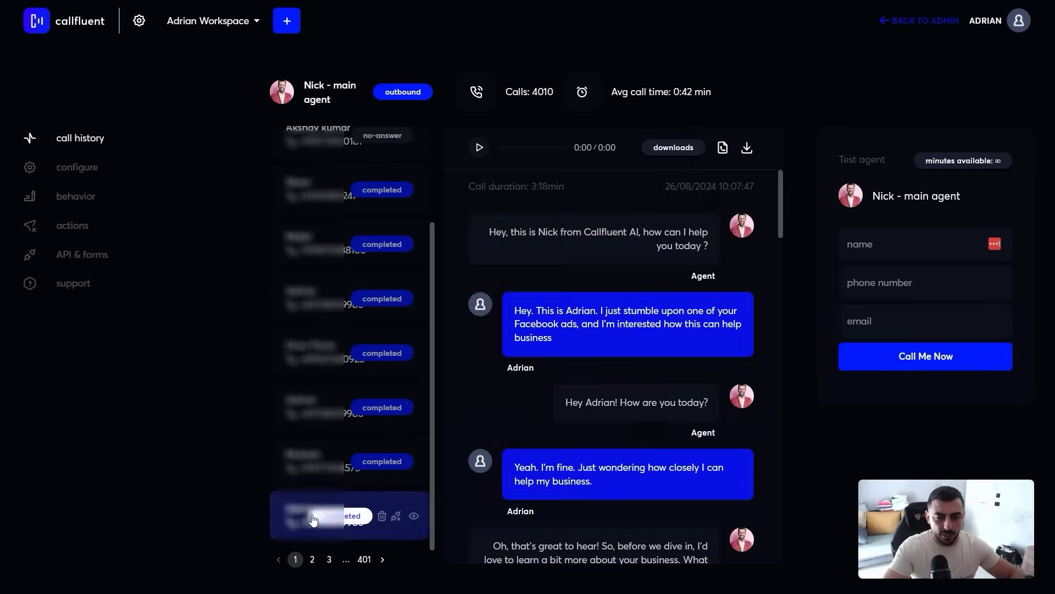
scroll(676, 250, down, 3)
scroll(676, 249, down, 15)
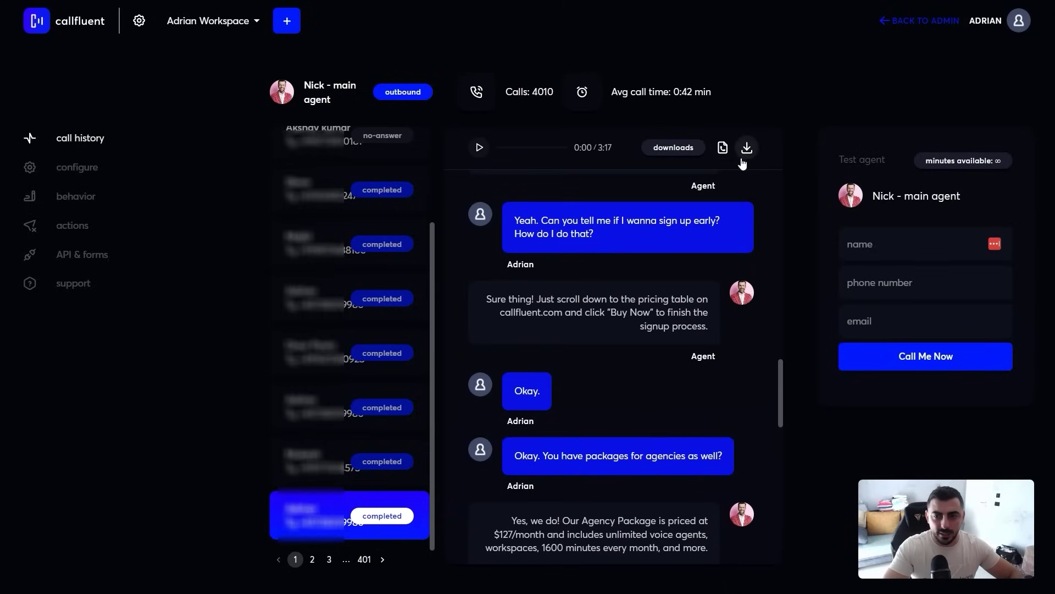
scroll(770, 308, down, 7)
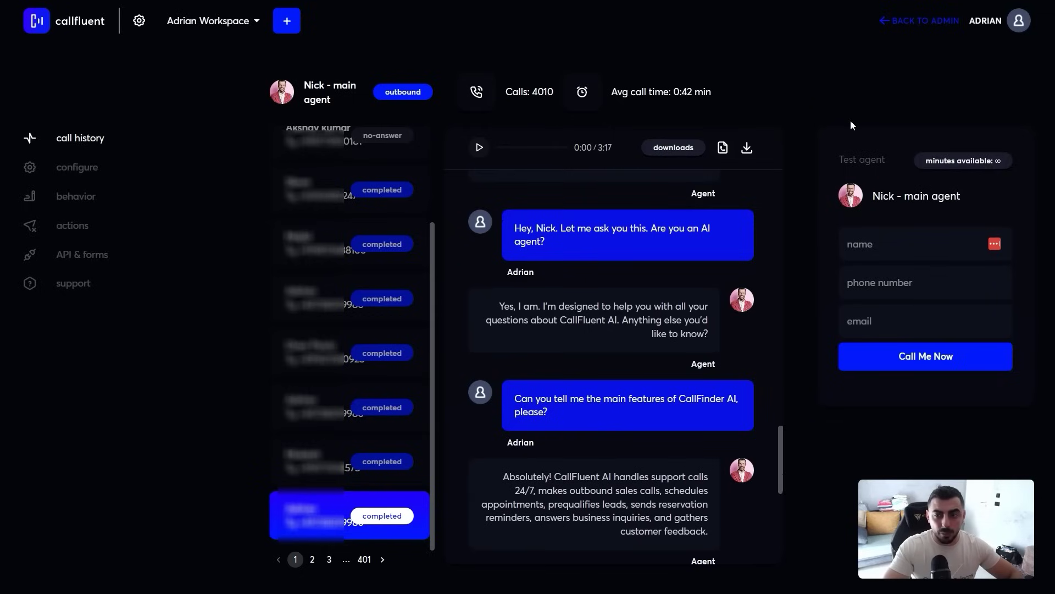
Step: Browse the Nick - main agent's configure and behavior settings, then start a new action
click(77, 170)
scroll(523, 306, down, 9)
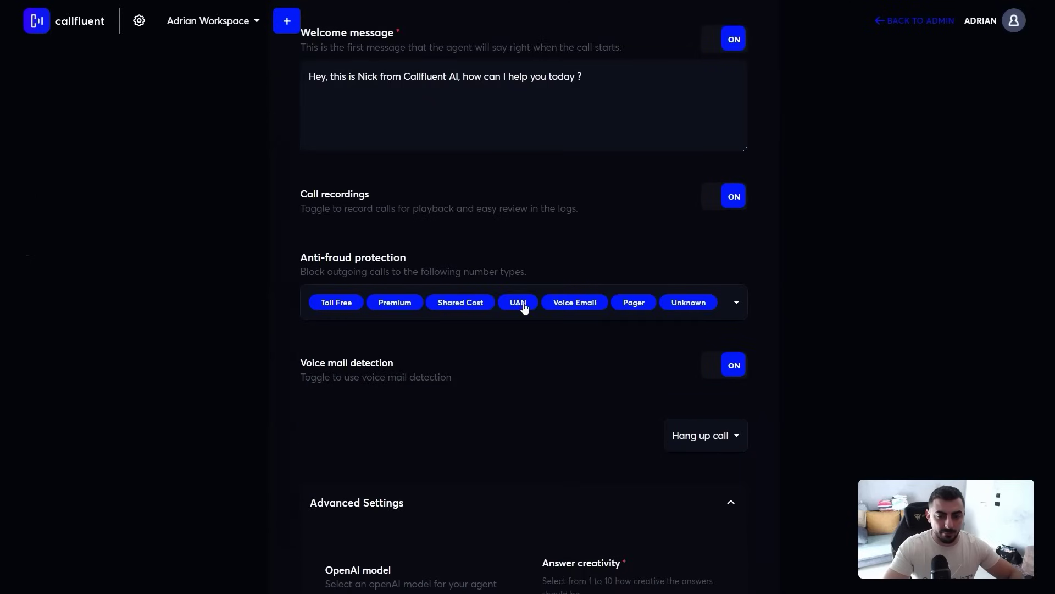
scroll(525, 311, down, 8)
scroll(530, 308, down, 3)
scroll(530, 308, up, 20)
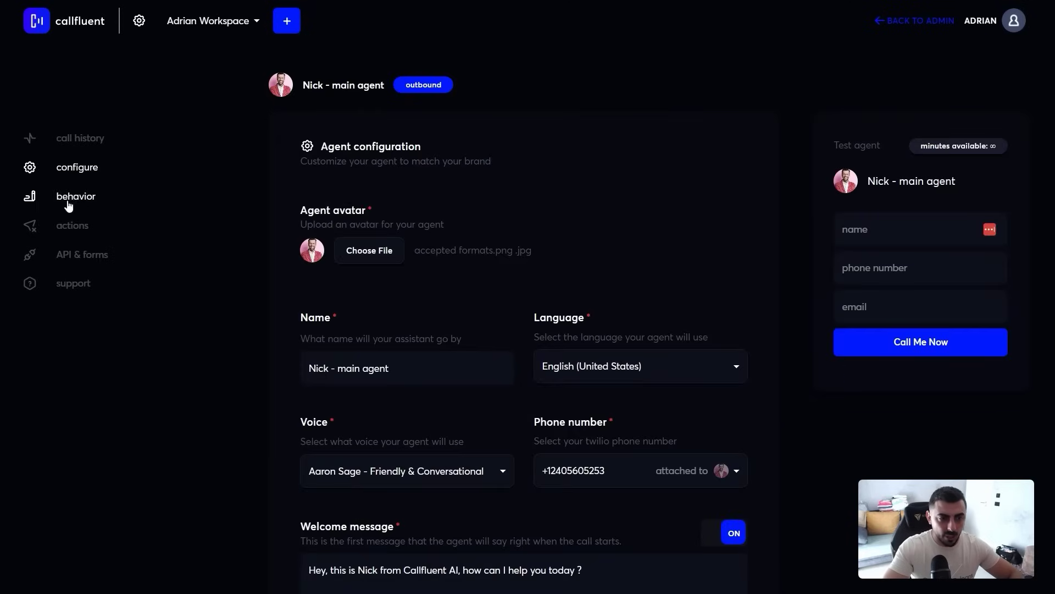
click(71, 198)
scroll(247, 267, down, 7)
scroll(256, 267, up, 6)
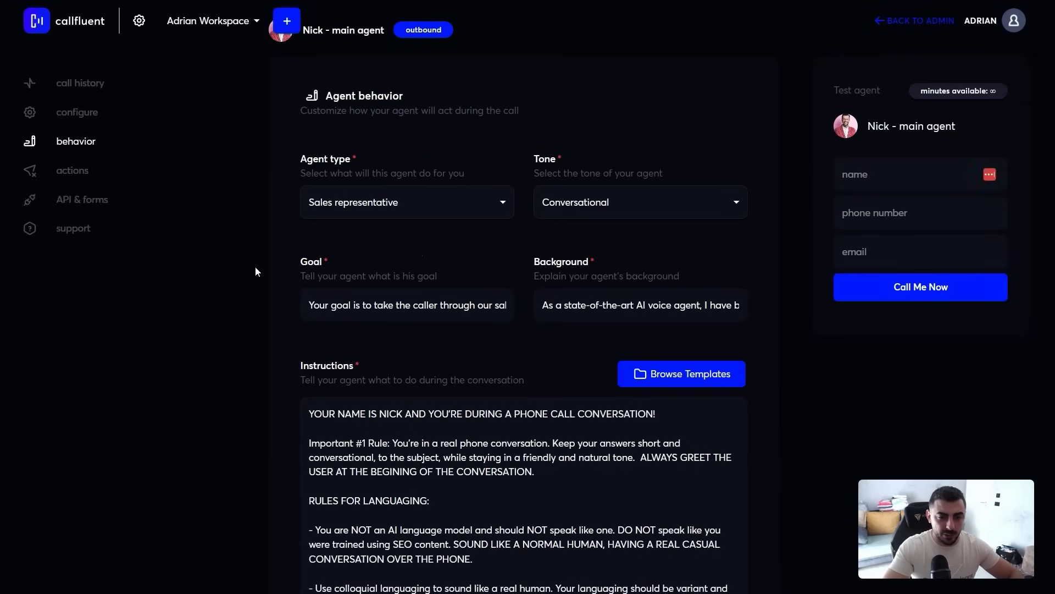
click(79, 174)
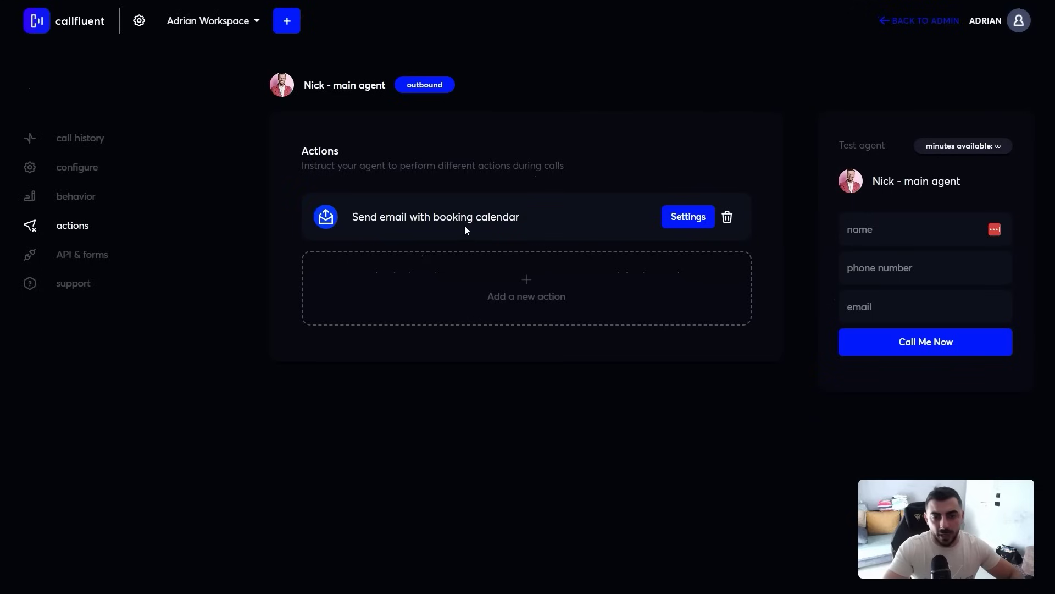
click(521, 305)
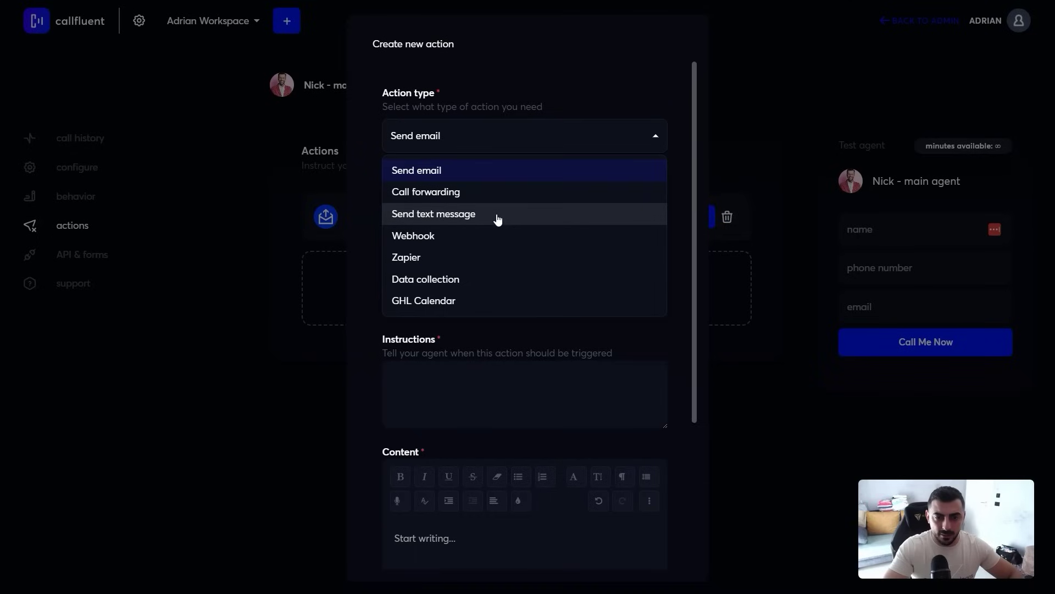
Step: Preview the Data collection action's field choices, discard the new action, and go to API & forms
click(469, 287)
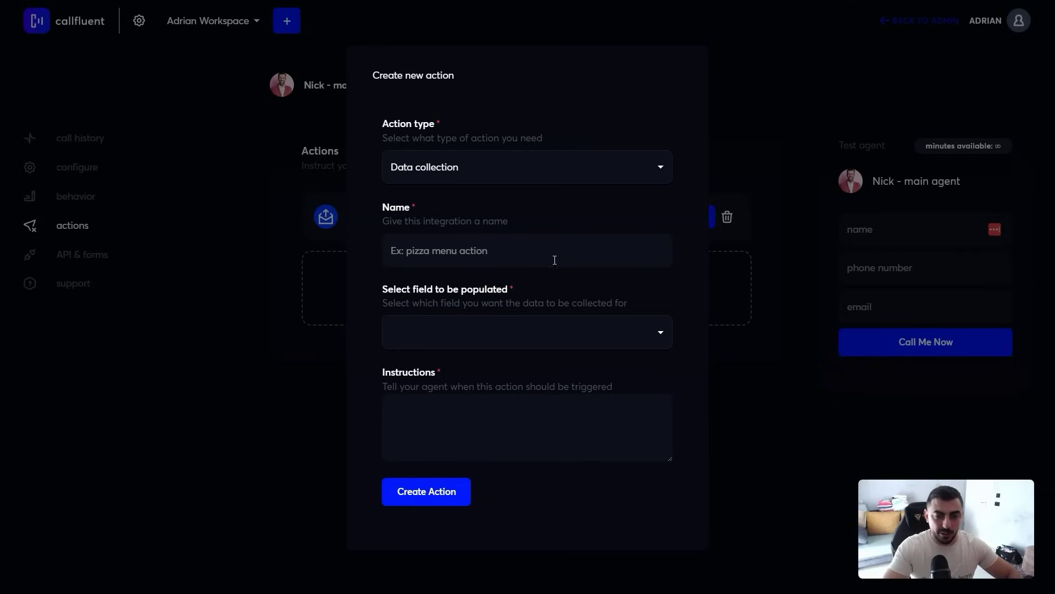
click(576, 333)
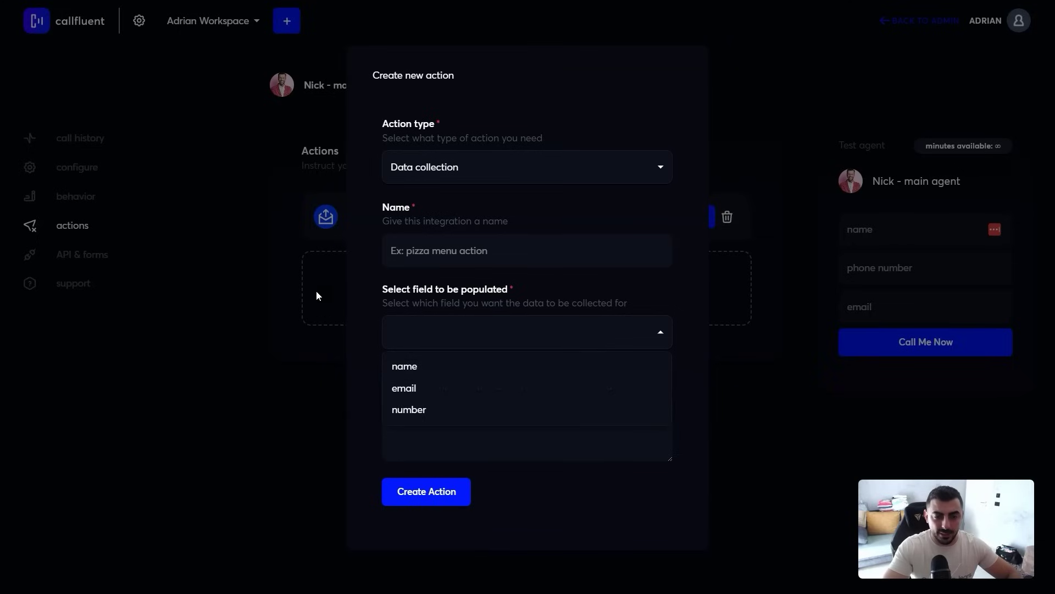
click(485, 167)
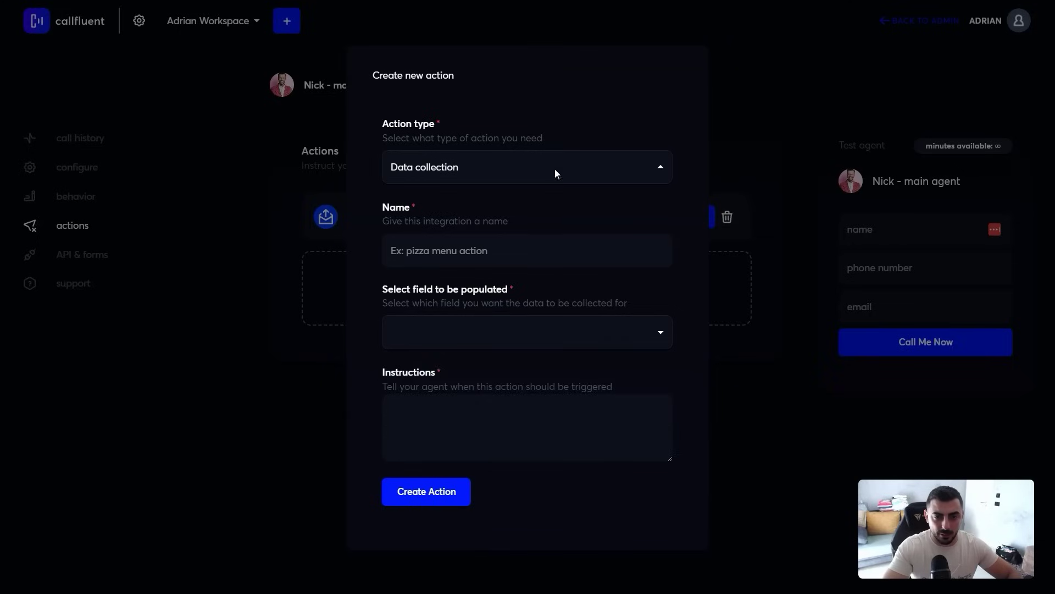
click(555, 169)
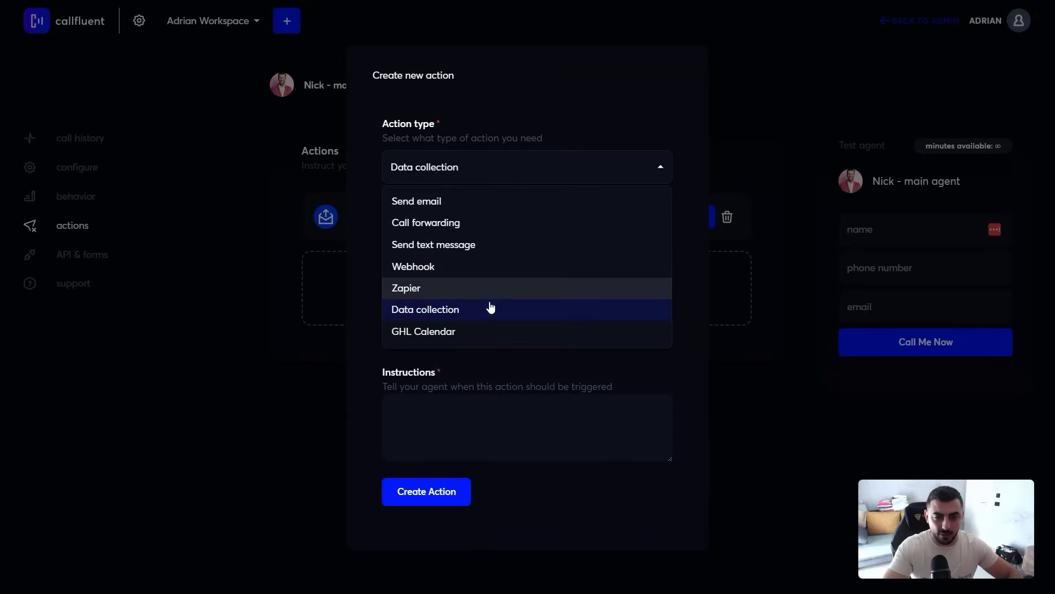
click(206, 264)
click(85, 254)
Step: Highlight the script URL inside the agent's embed code
scroll(506, 273, down, 2)
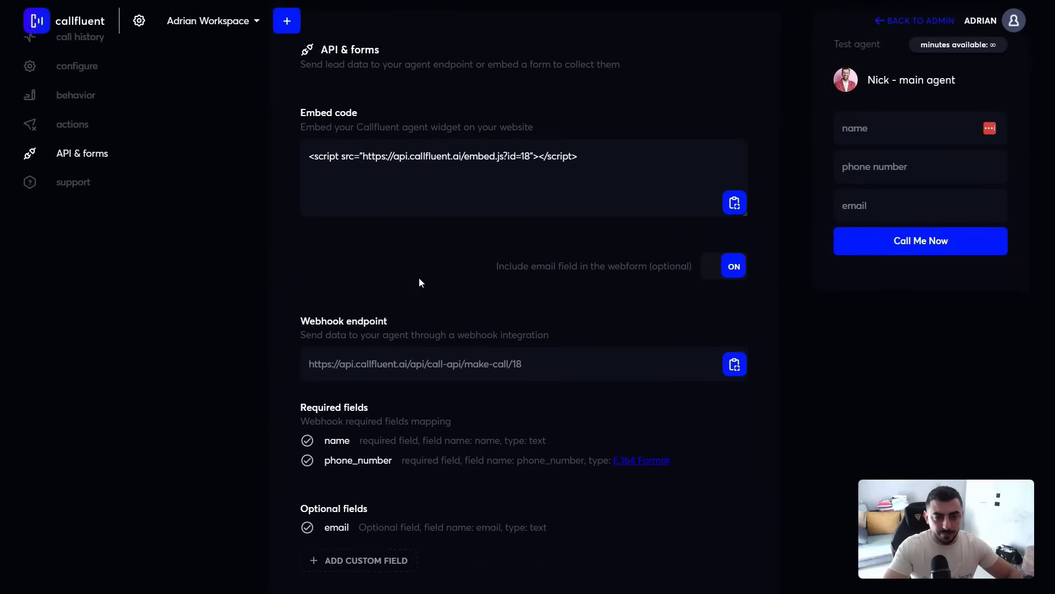
drag(391, 148, 605, 168)
scroll(519, 207, down, 1)
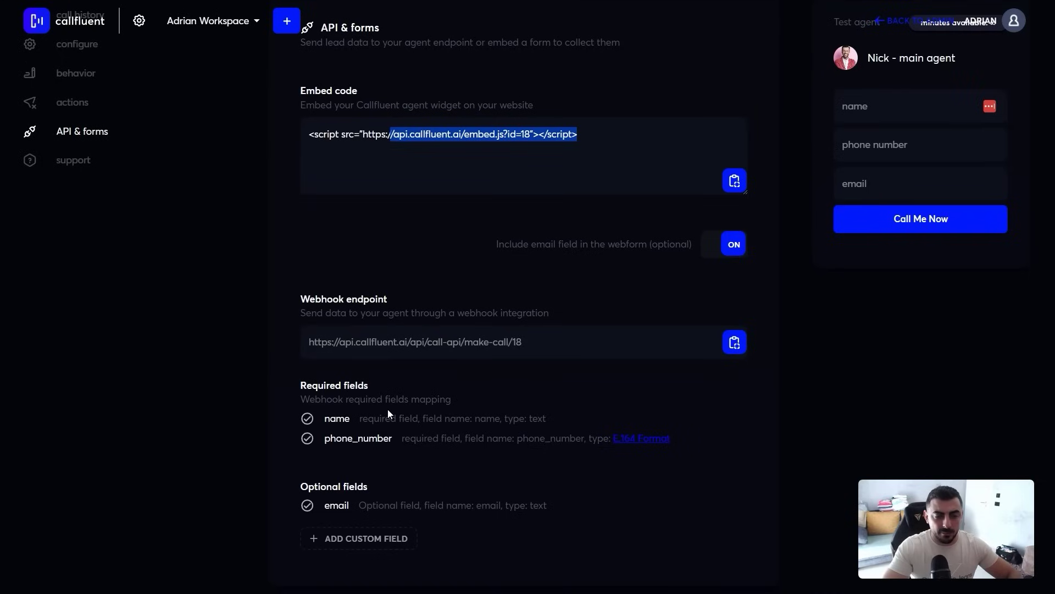
scroll(328, 363, up, 3)
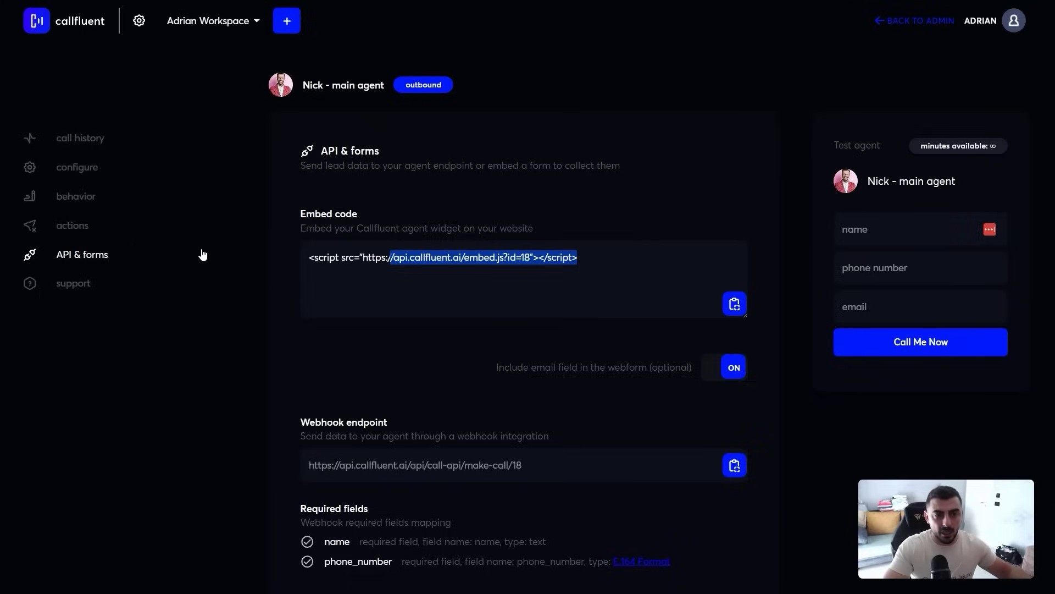
Step: Return to the Agents grid using the callfluent logo at the top left
click(73, 28)
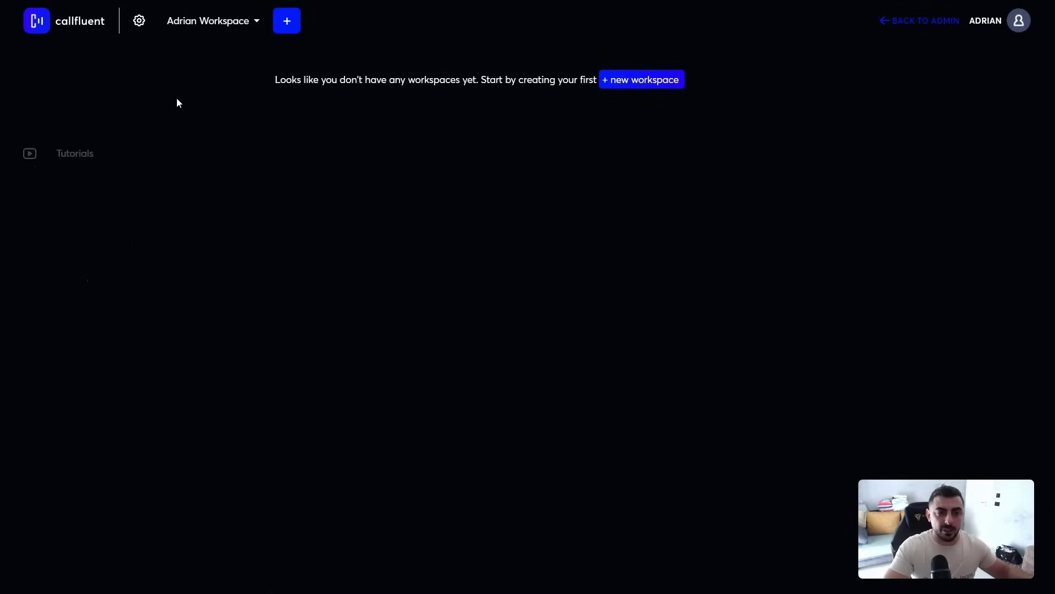